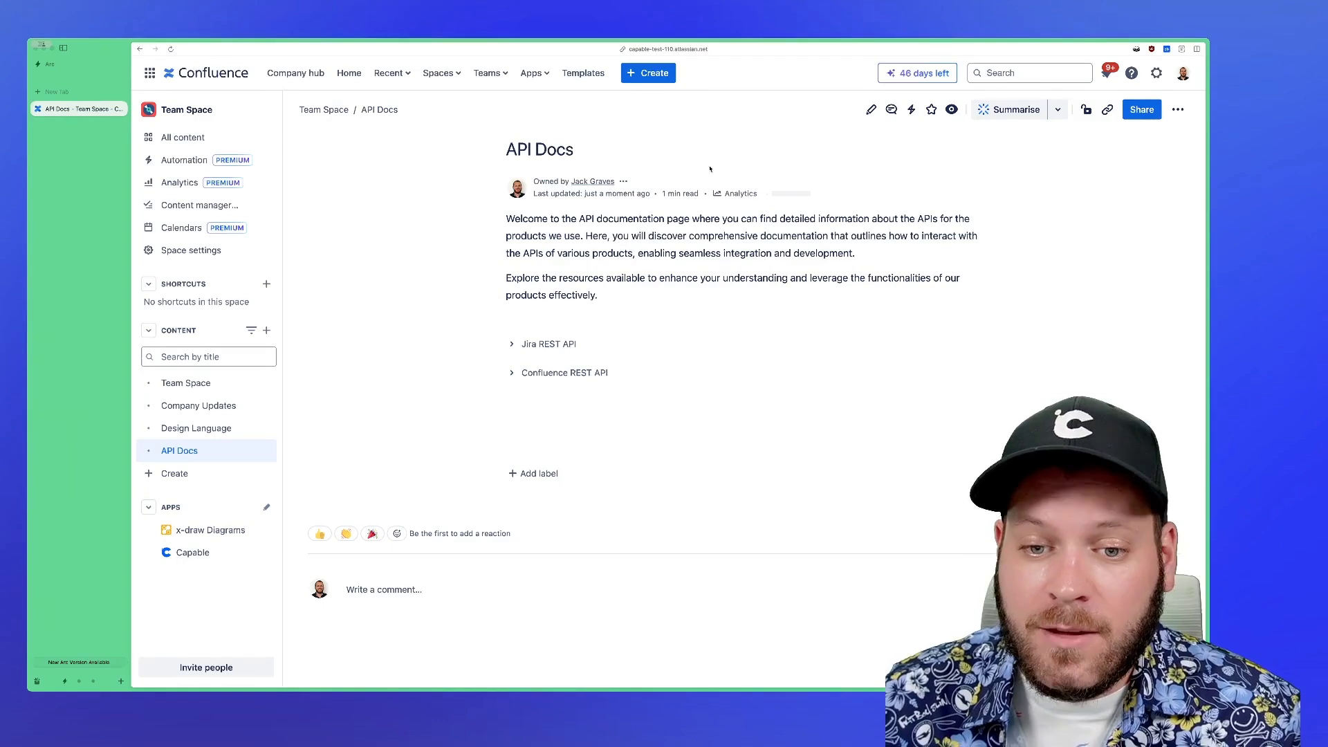
Step: Put the API Docs page in edit mode and type /api inside the Jira REST API section
click(545, 350)
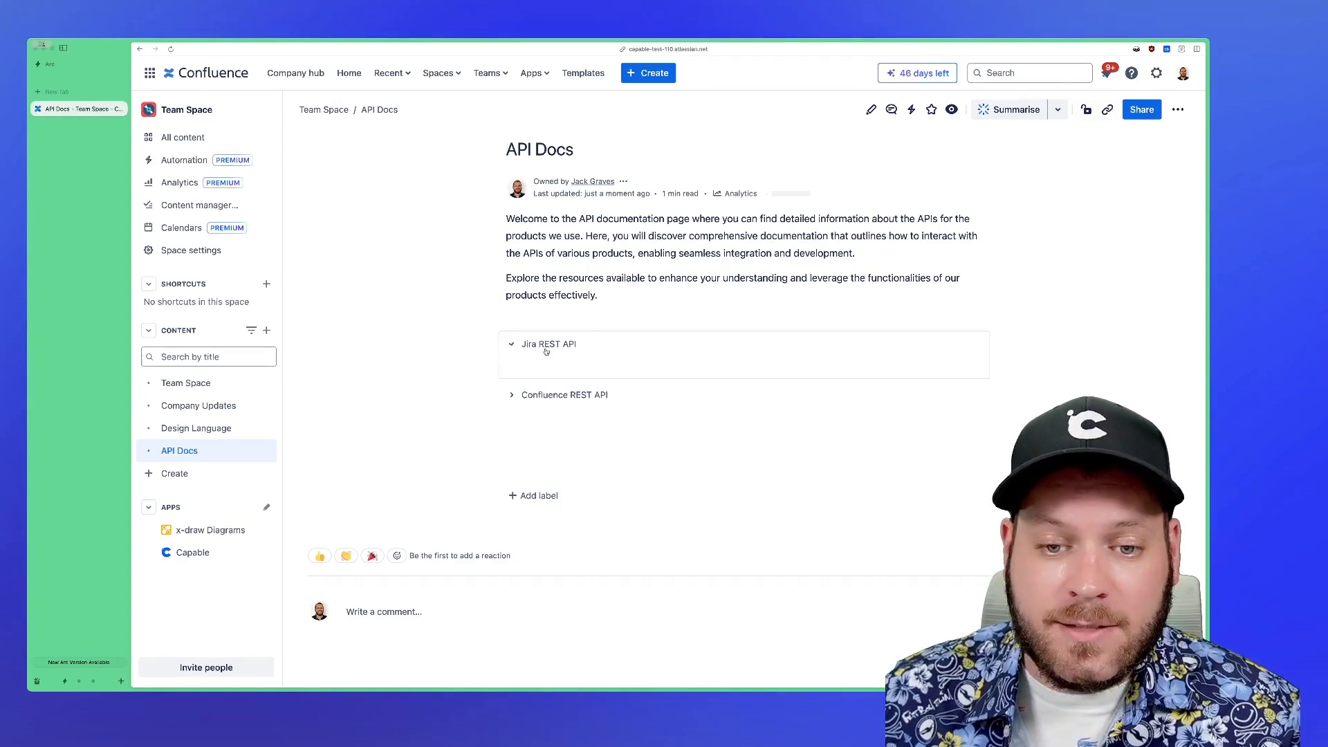
click(546, 346)
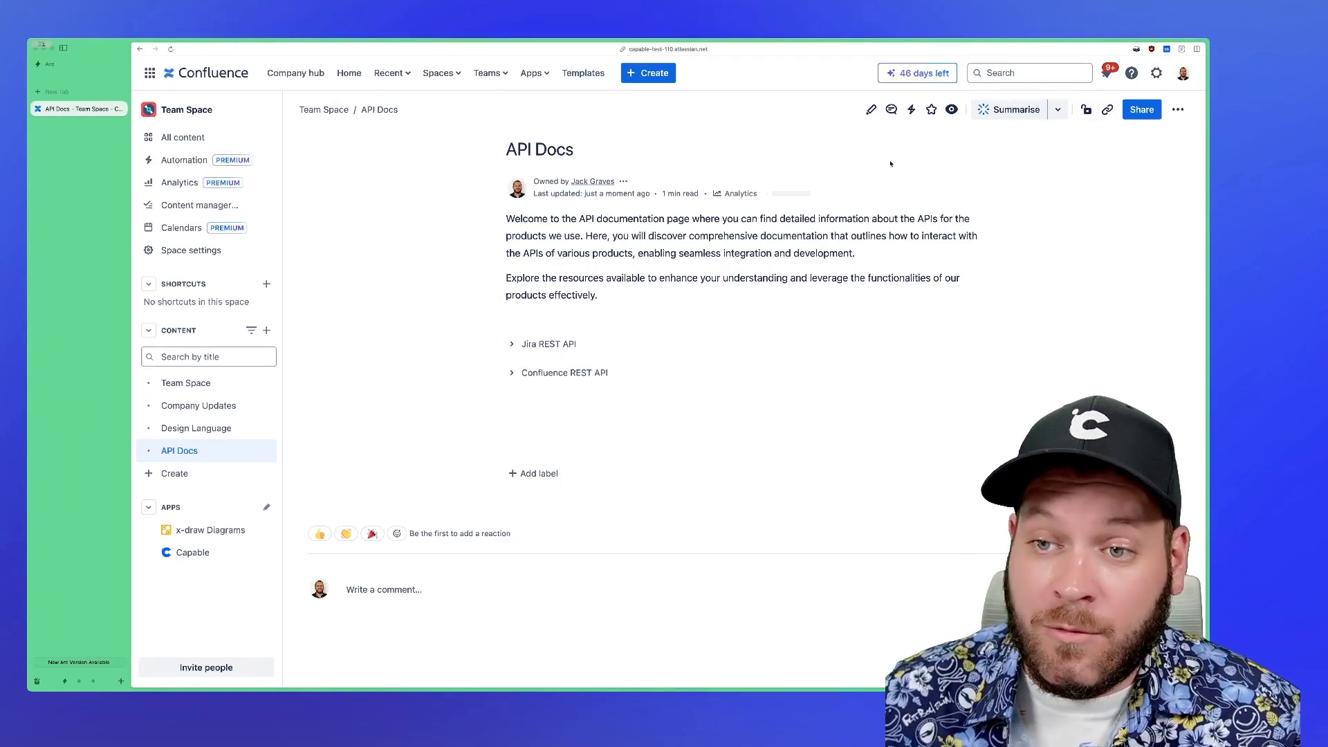
click(871, 111)
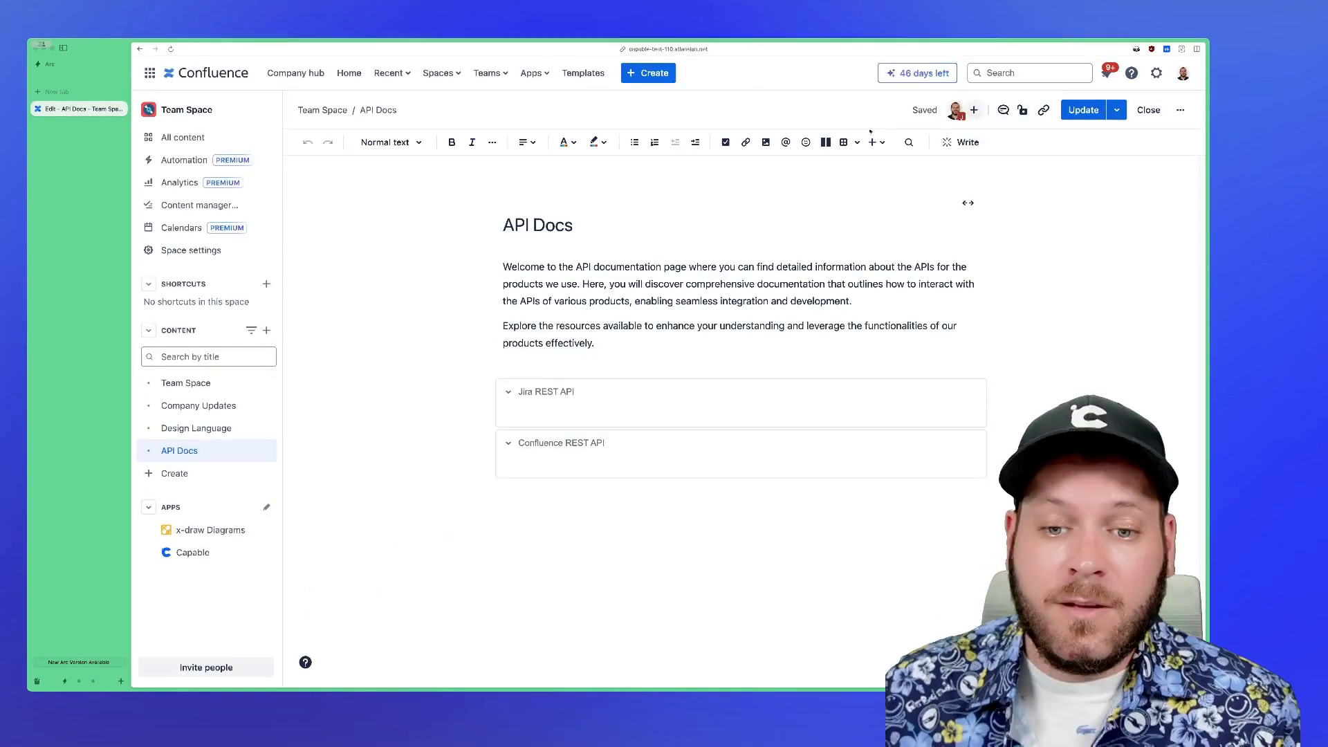
click(611, 415)
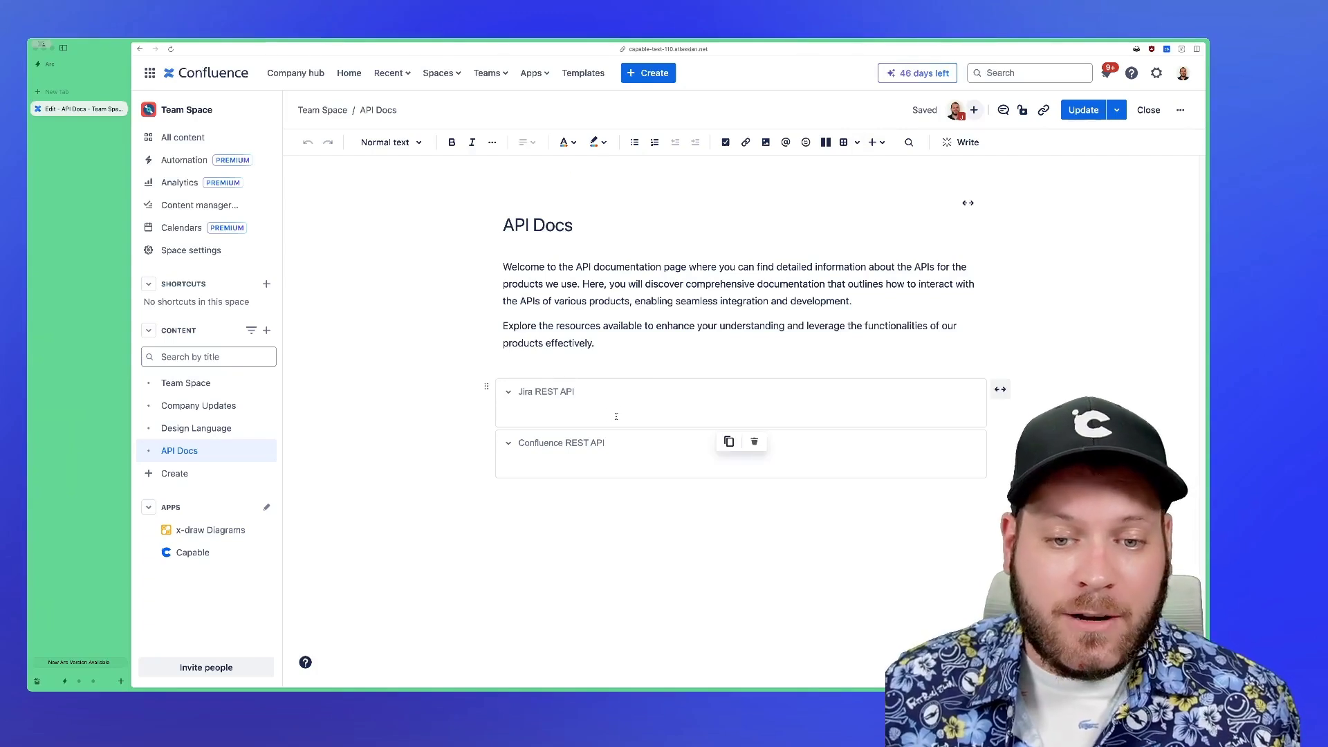
text(/)
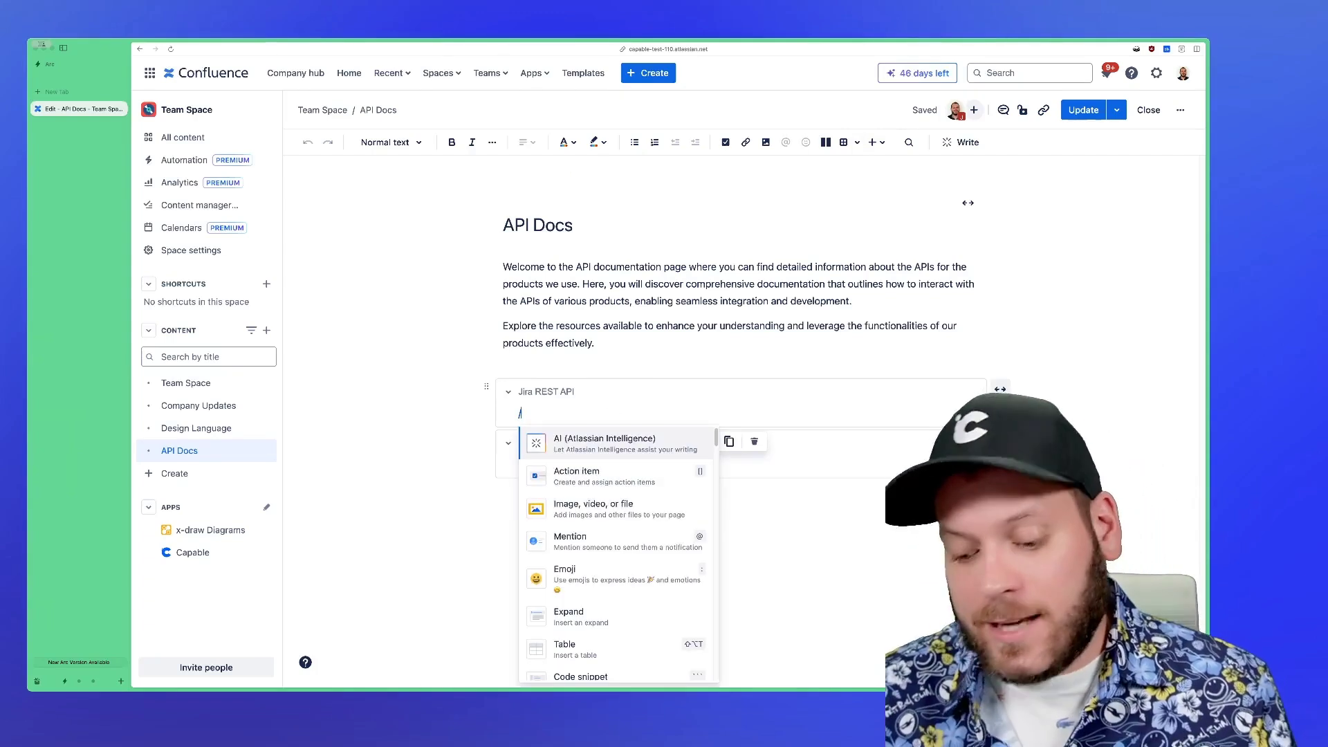
text(api)
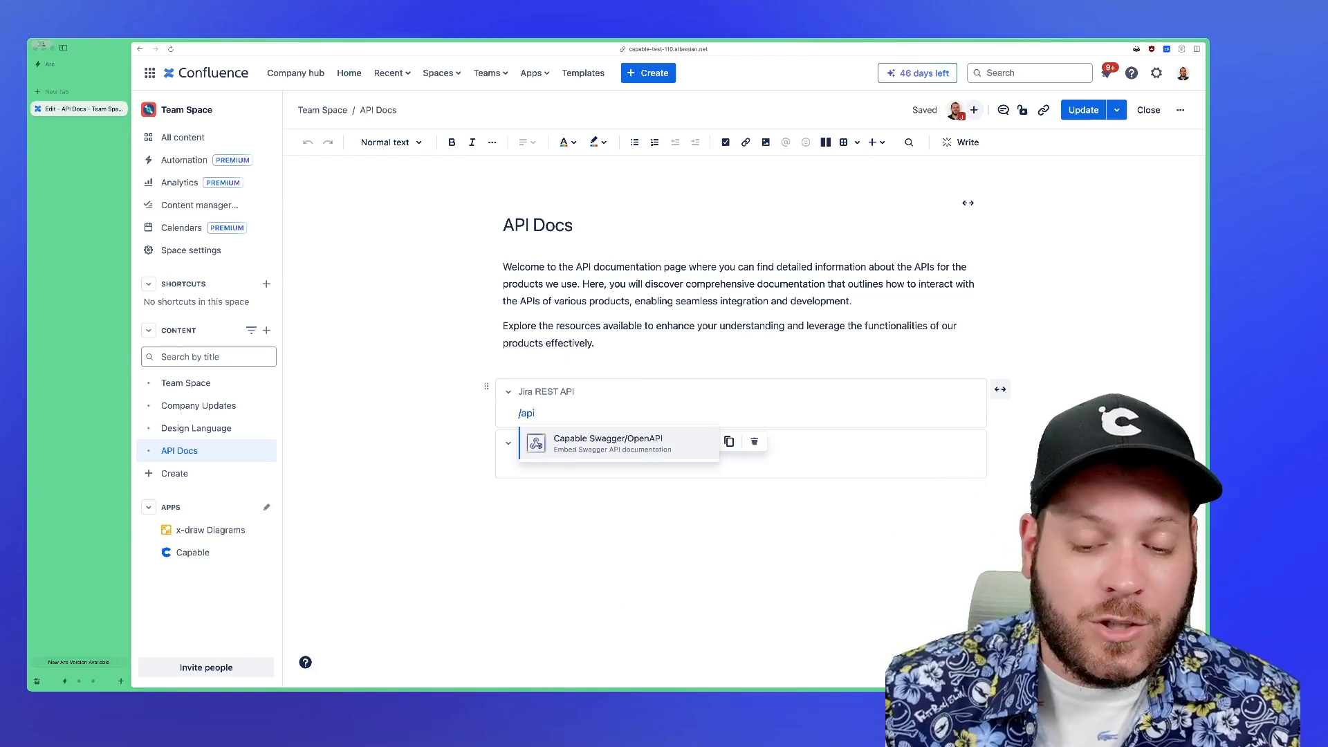
Step: Insert the Capable Swagger/OpenAPI macro and point its URL to the Confluence REST API specification
key(Return)
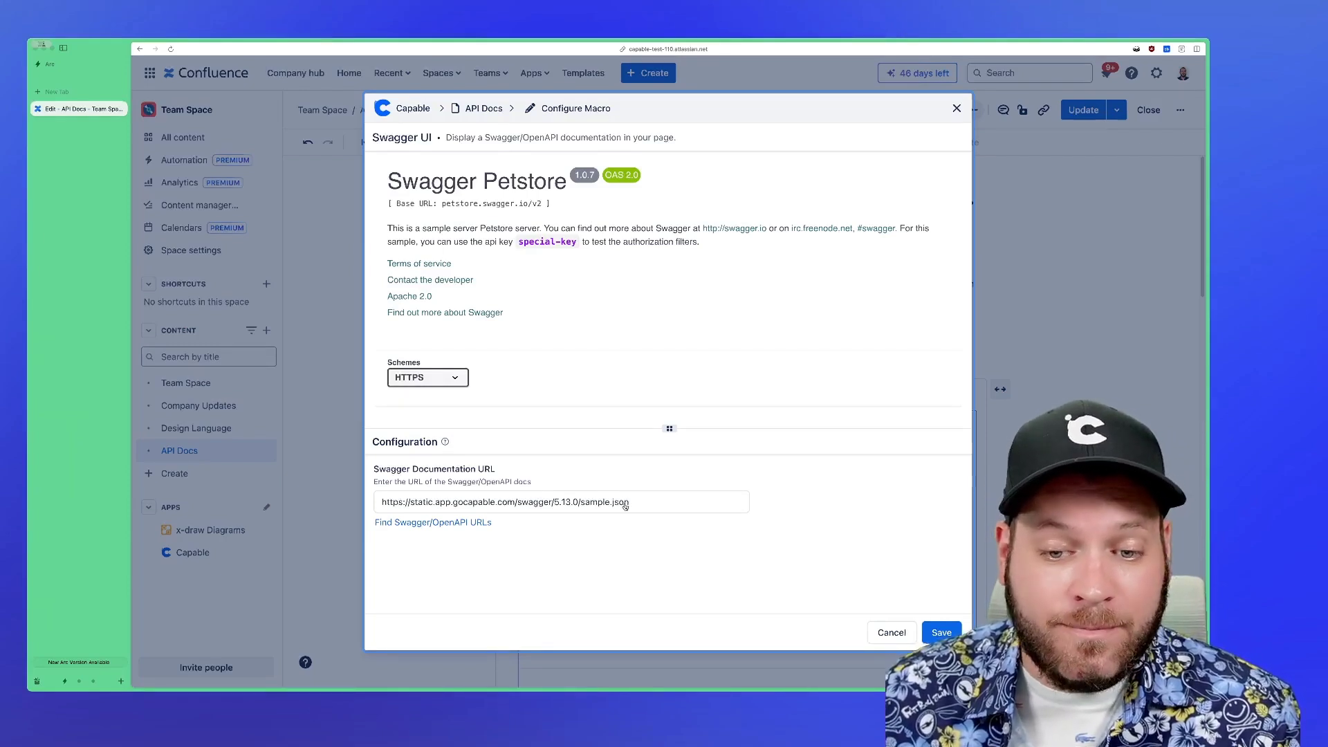
click(624, 504)
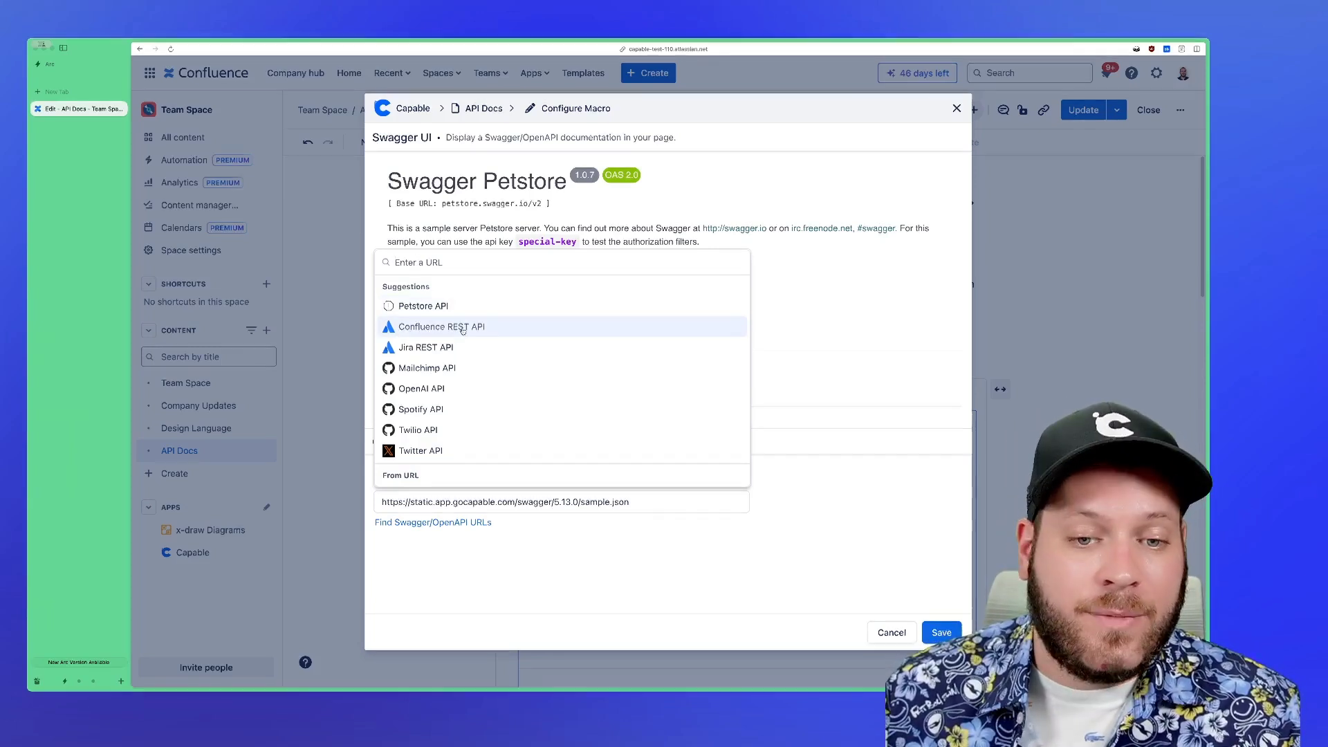
click(450, 329)
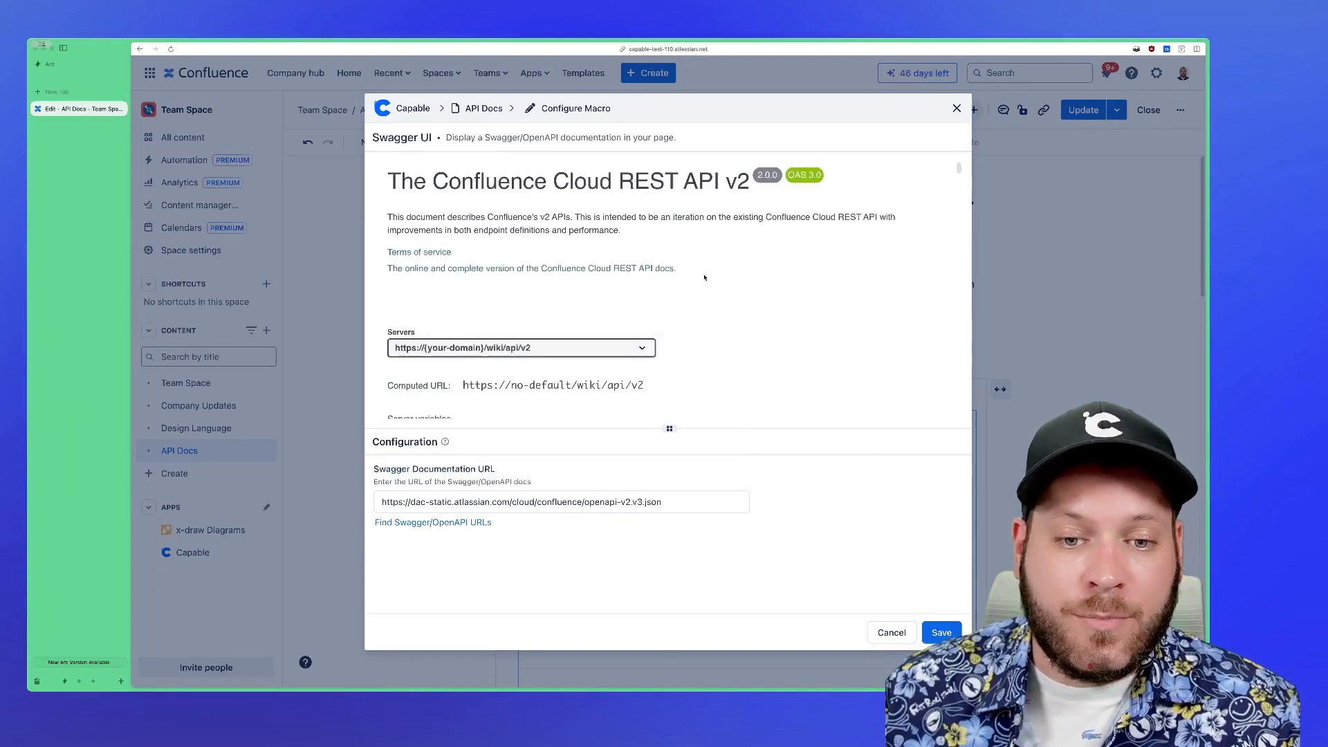
scroll(705, 277, down, 3)
scroll(704, 277, up, 3)
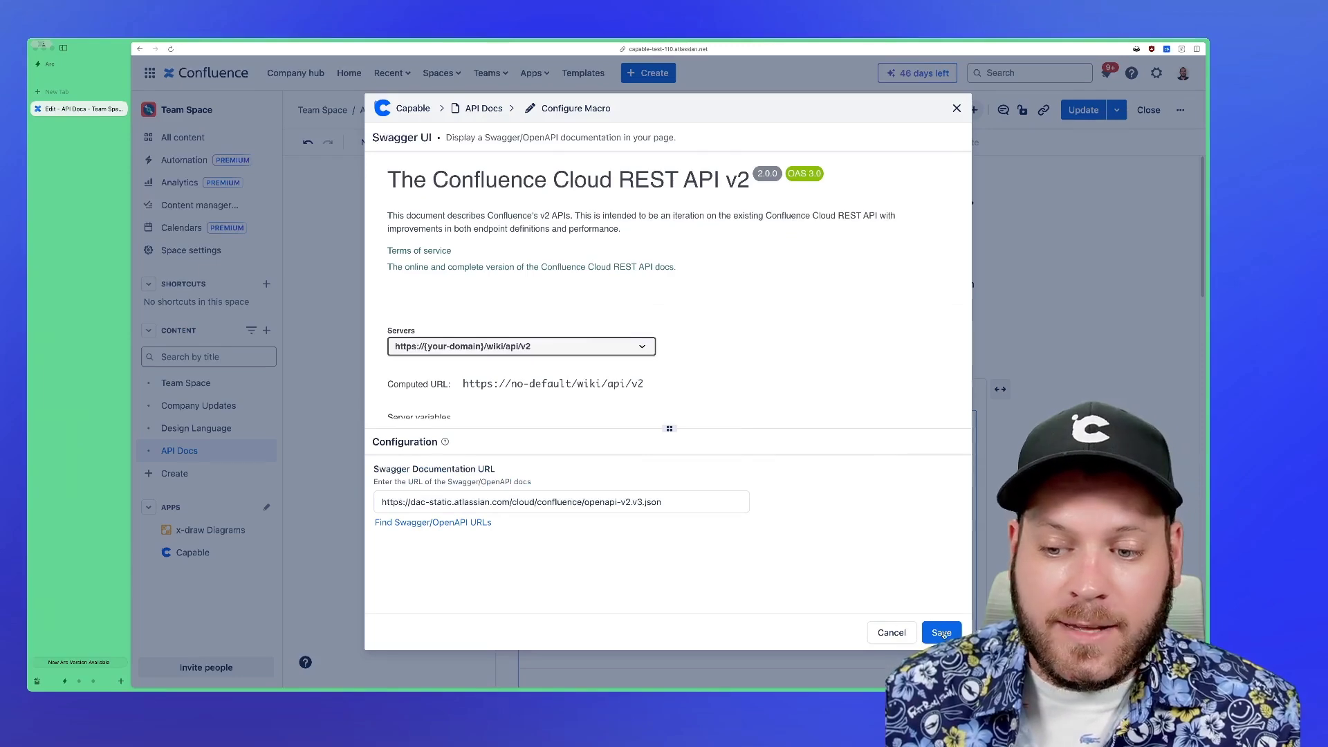
Step: Save the macro, collapse the Jira REST API section, and publish the page update
click(942, 633)
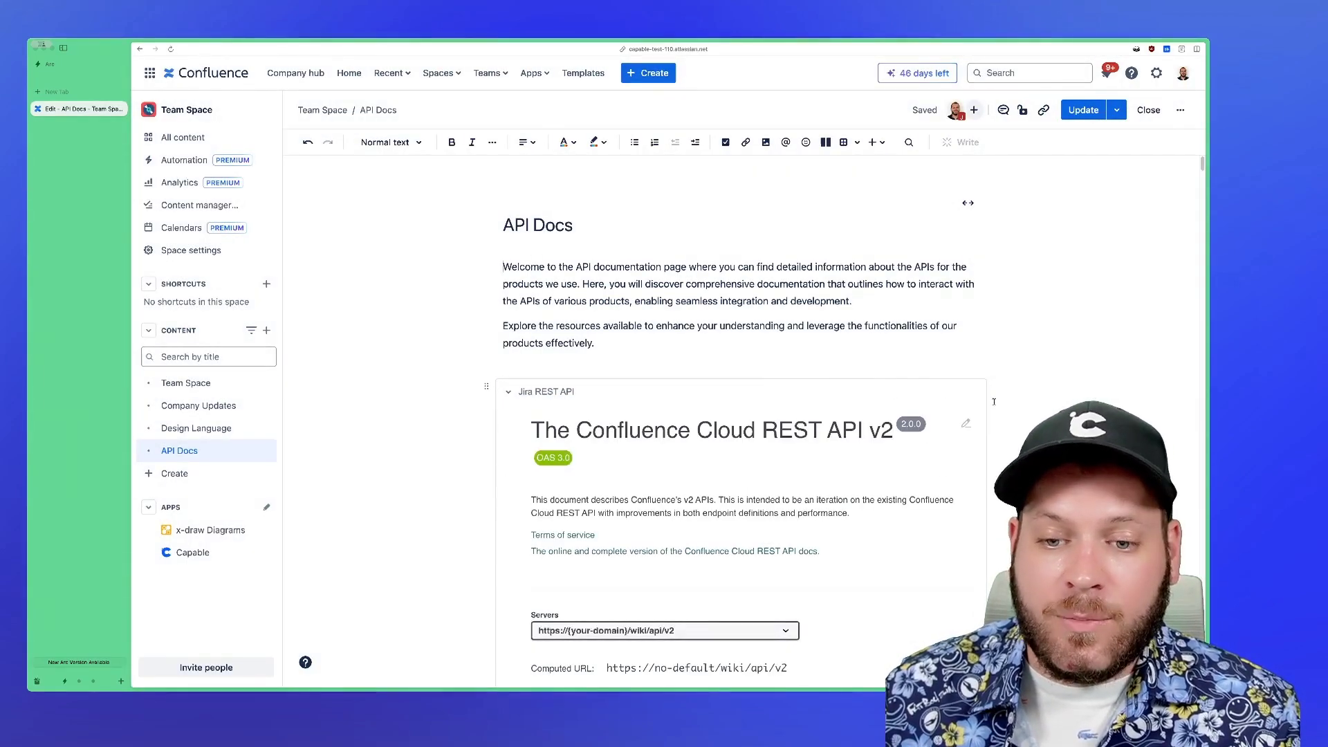
scroll(899, 395, down, 2)
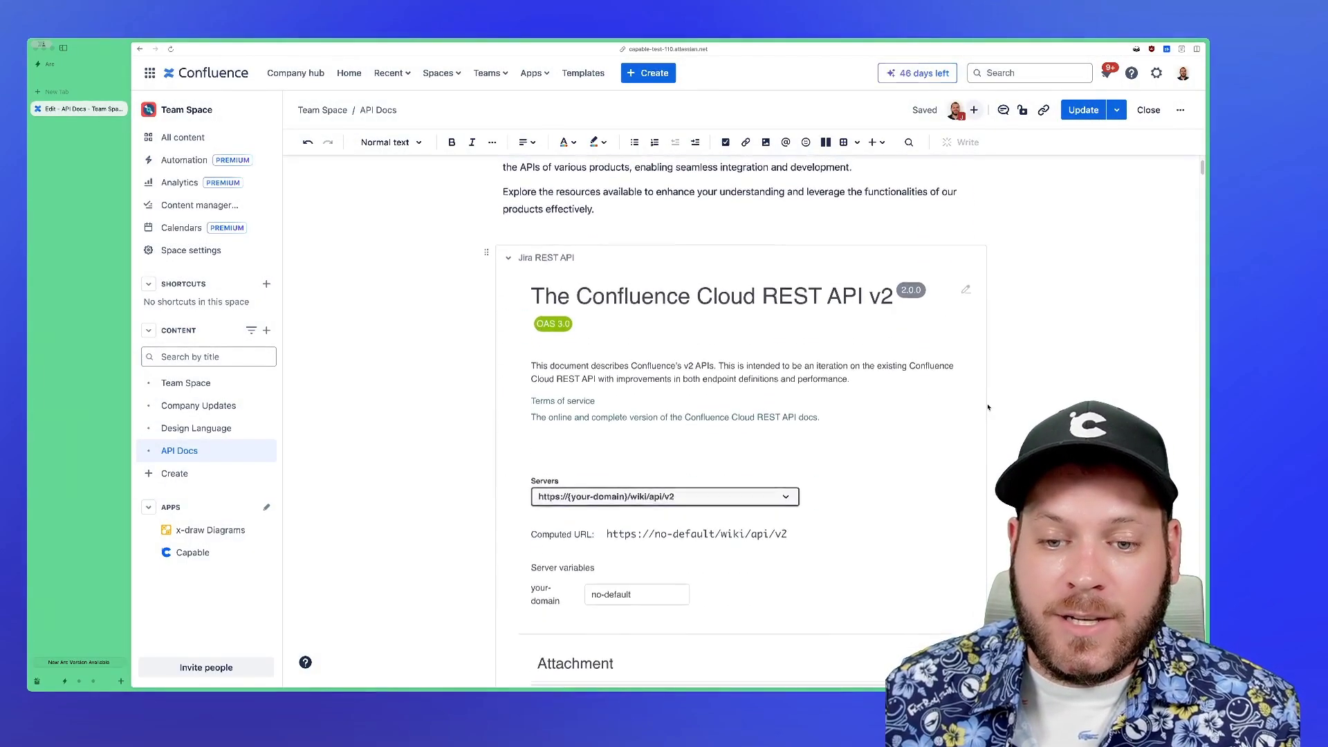
click(507, 258)
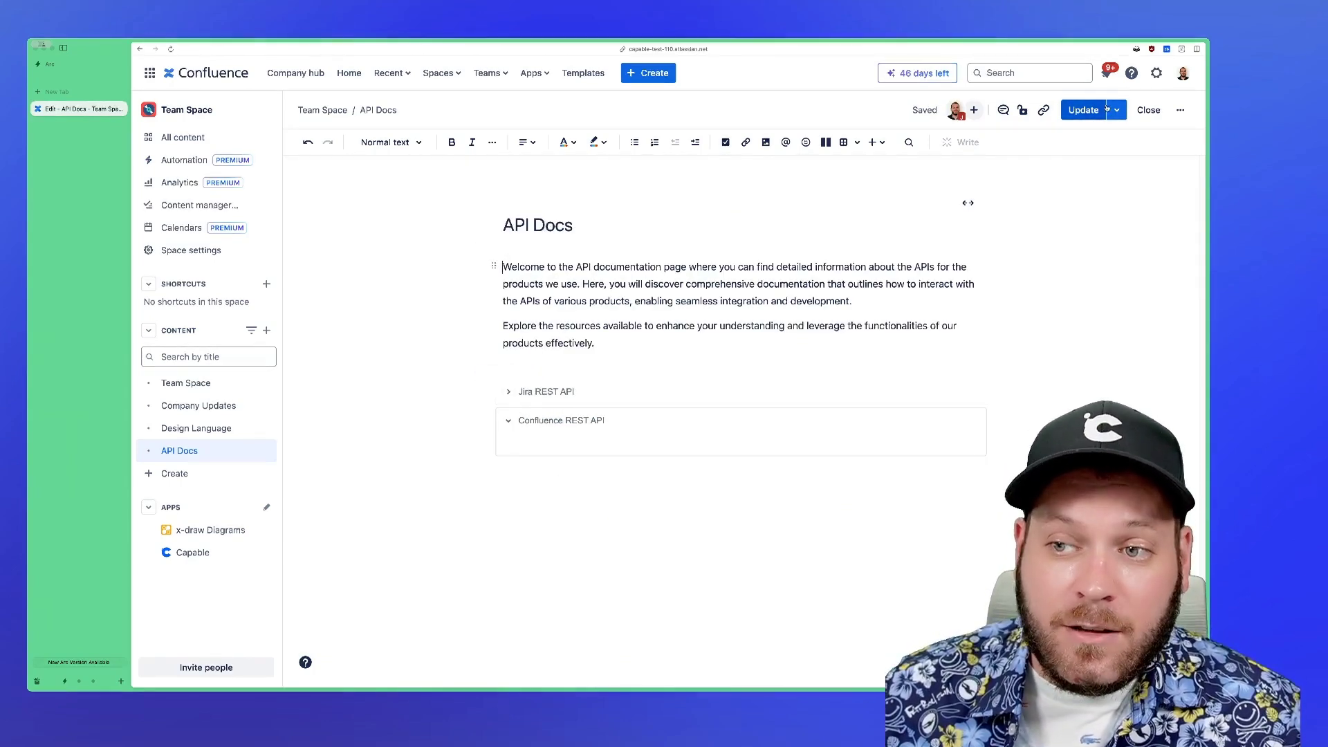
click(1104, 110)
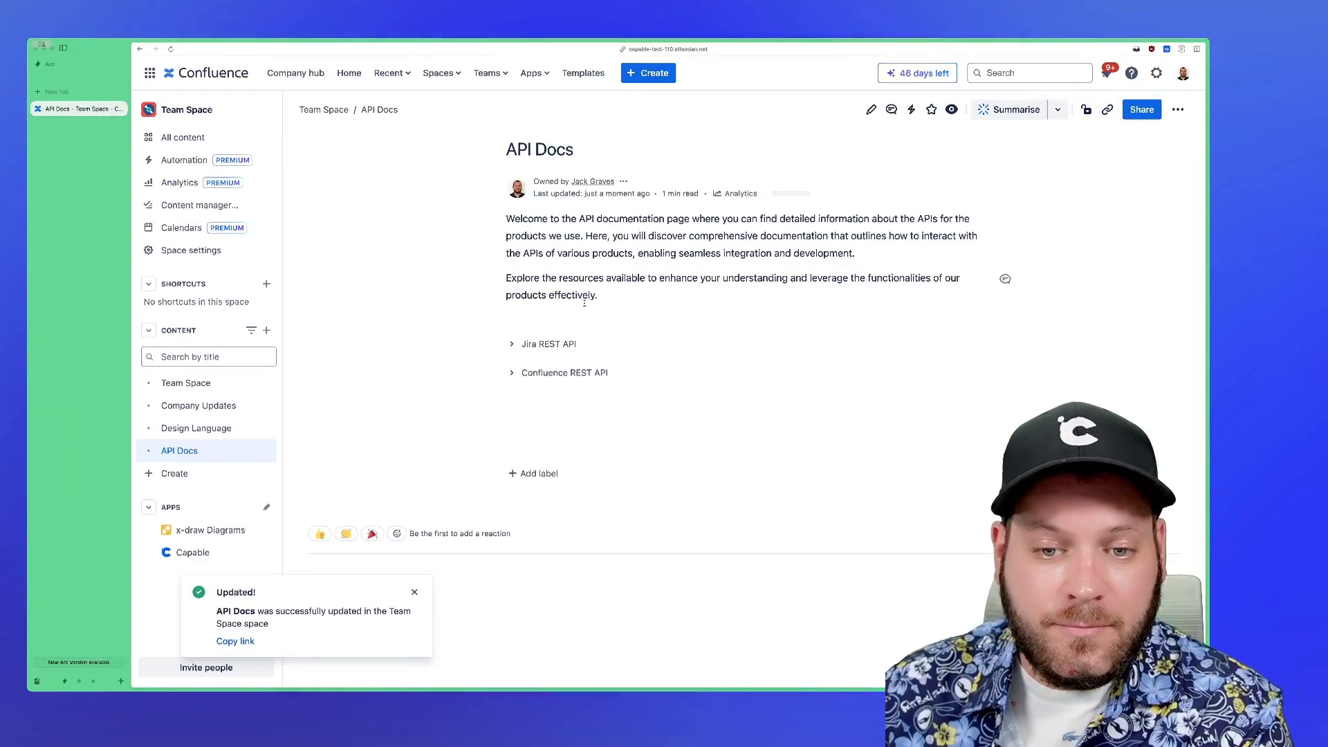
click(553, 344)
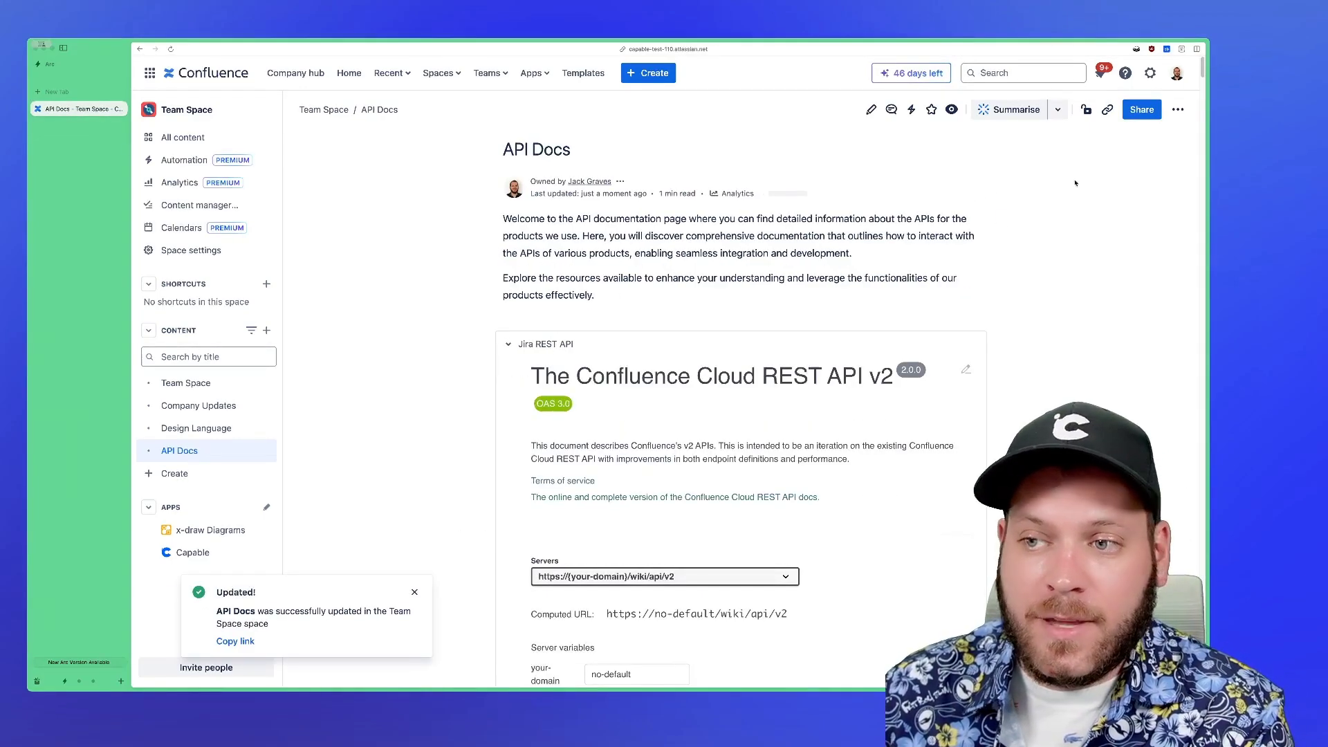
scroll(1003, 215, down, 5)
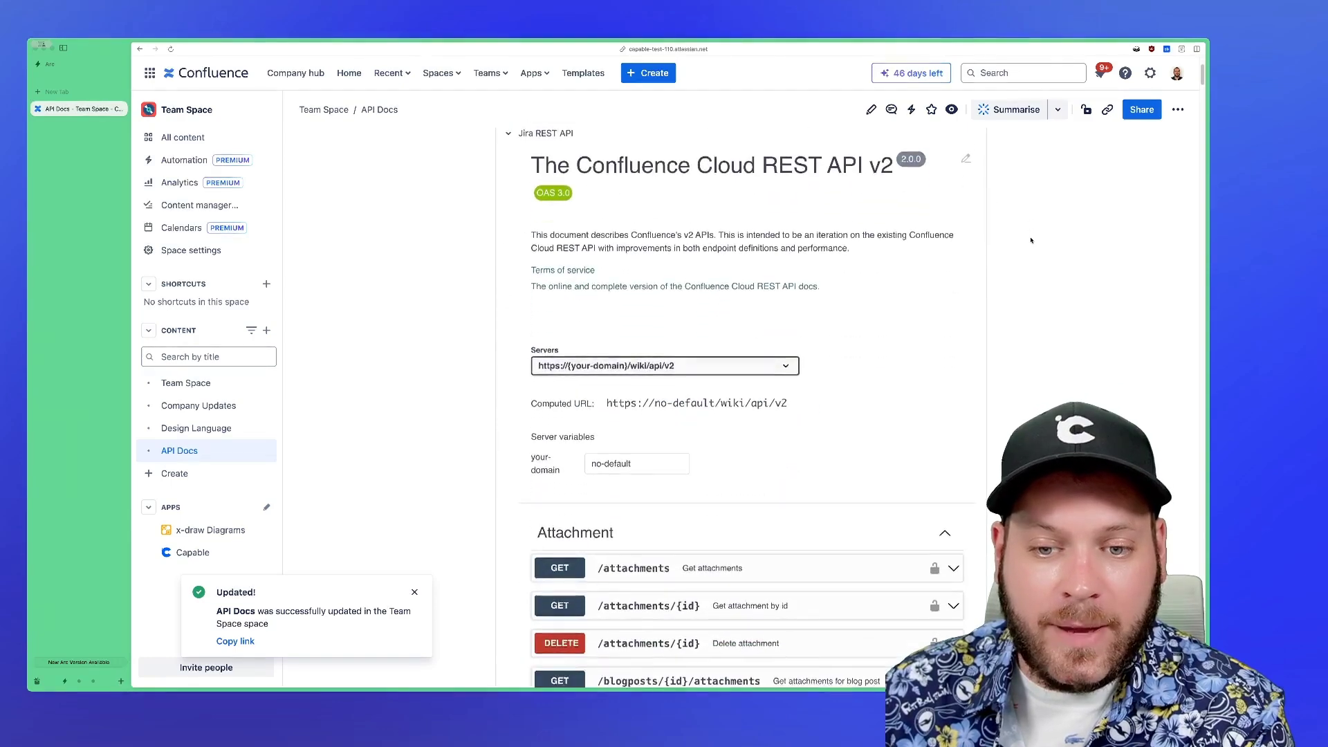
scroll(1030, 240, down, 4)
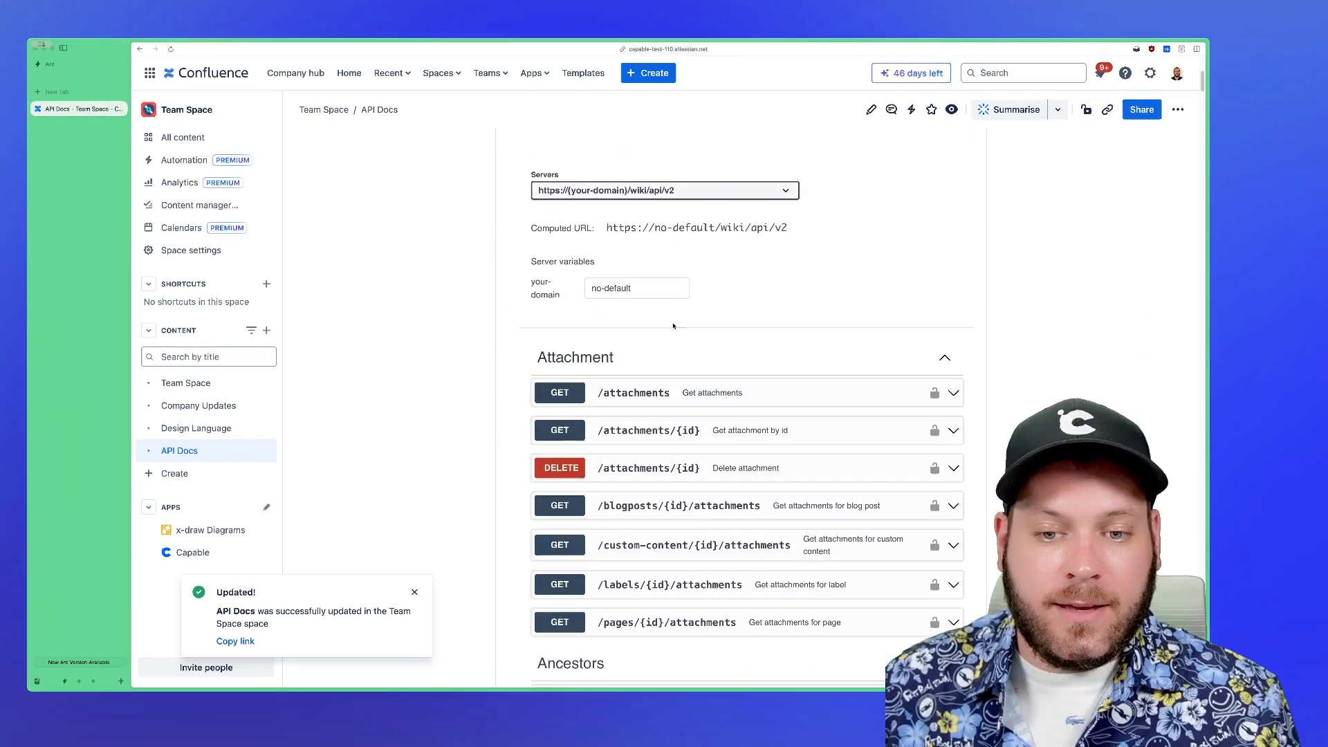
triple_click(636, 288)
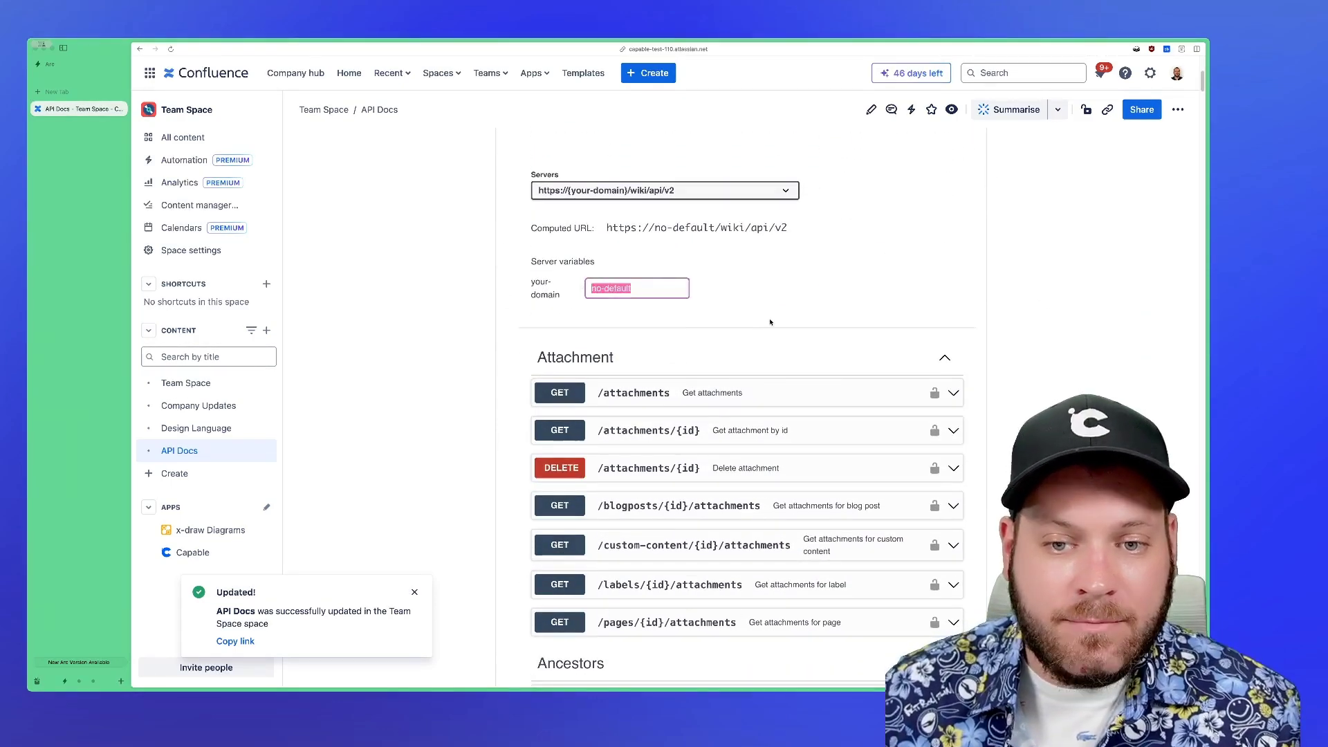
text(test-)
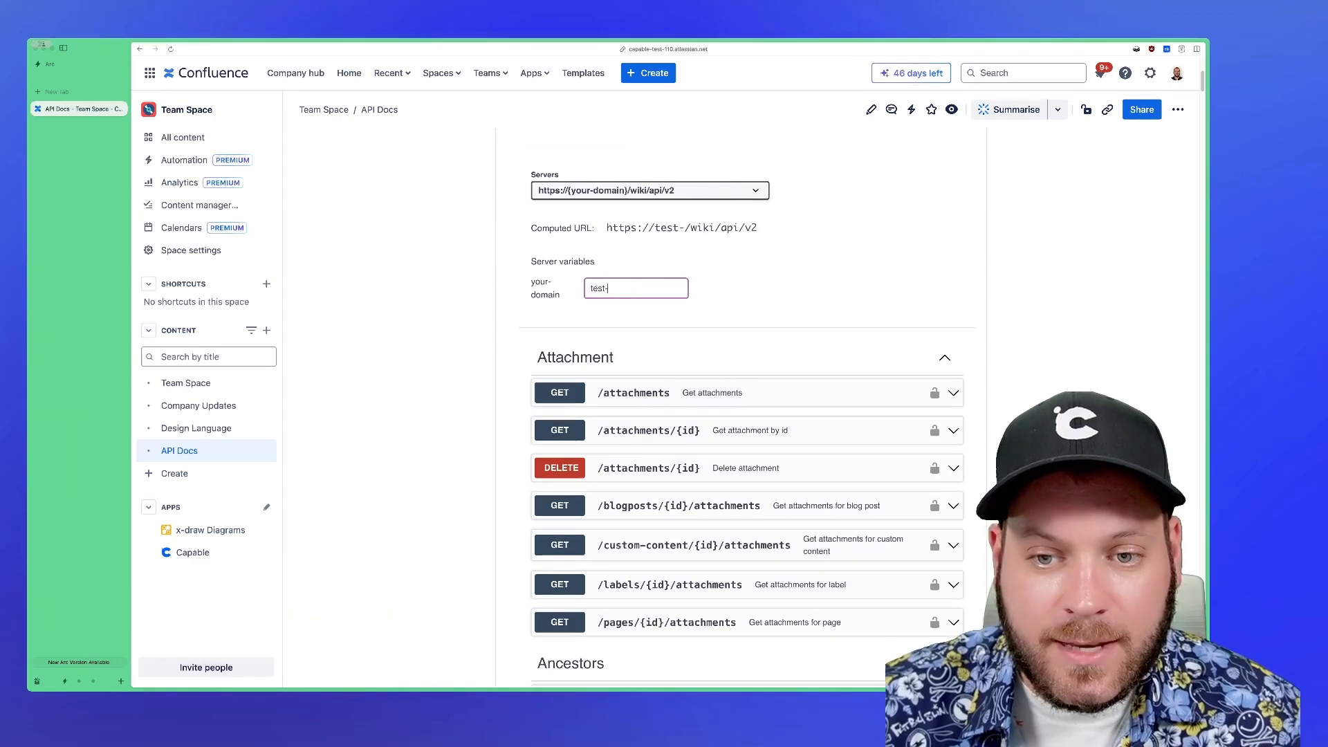
text(domain)
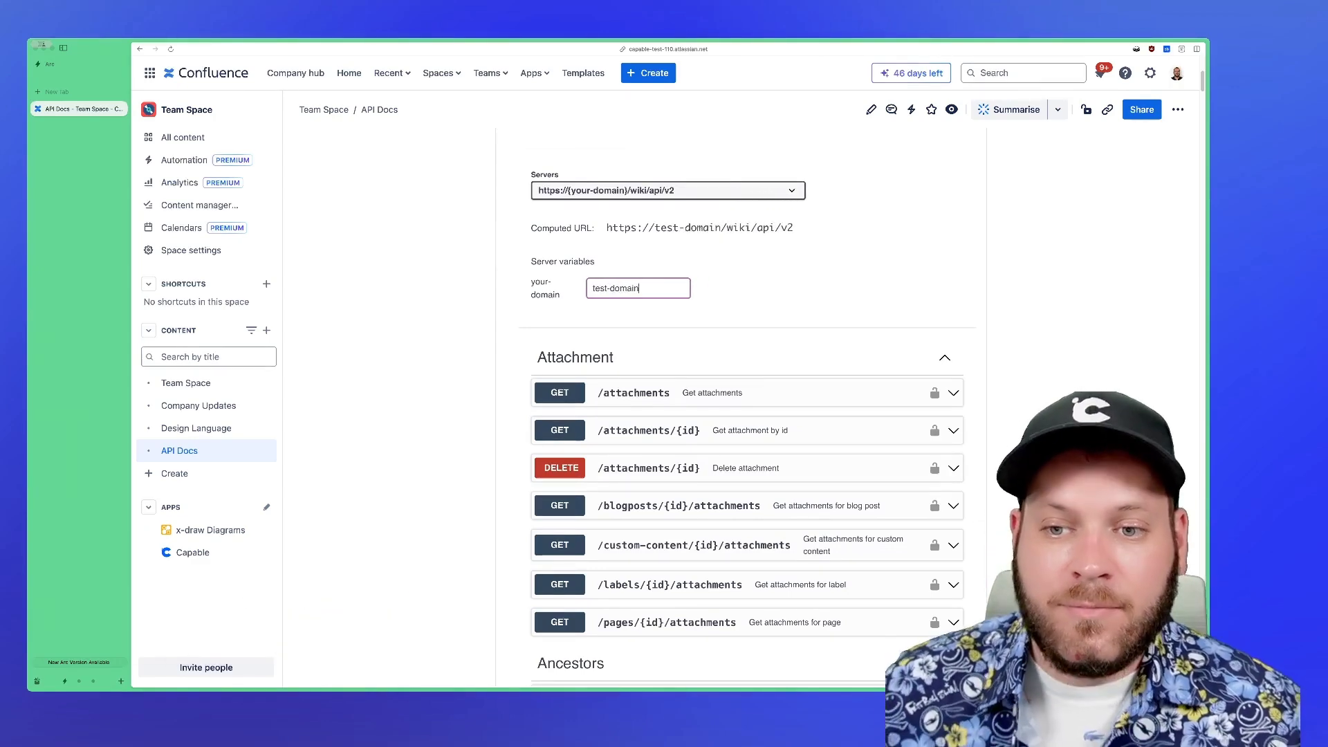
click(823, 297)
scroll(824, 296, down, 3)
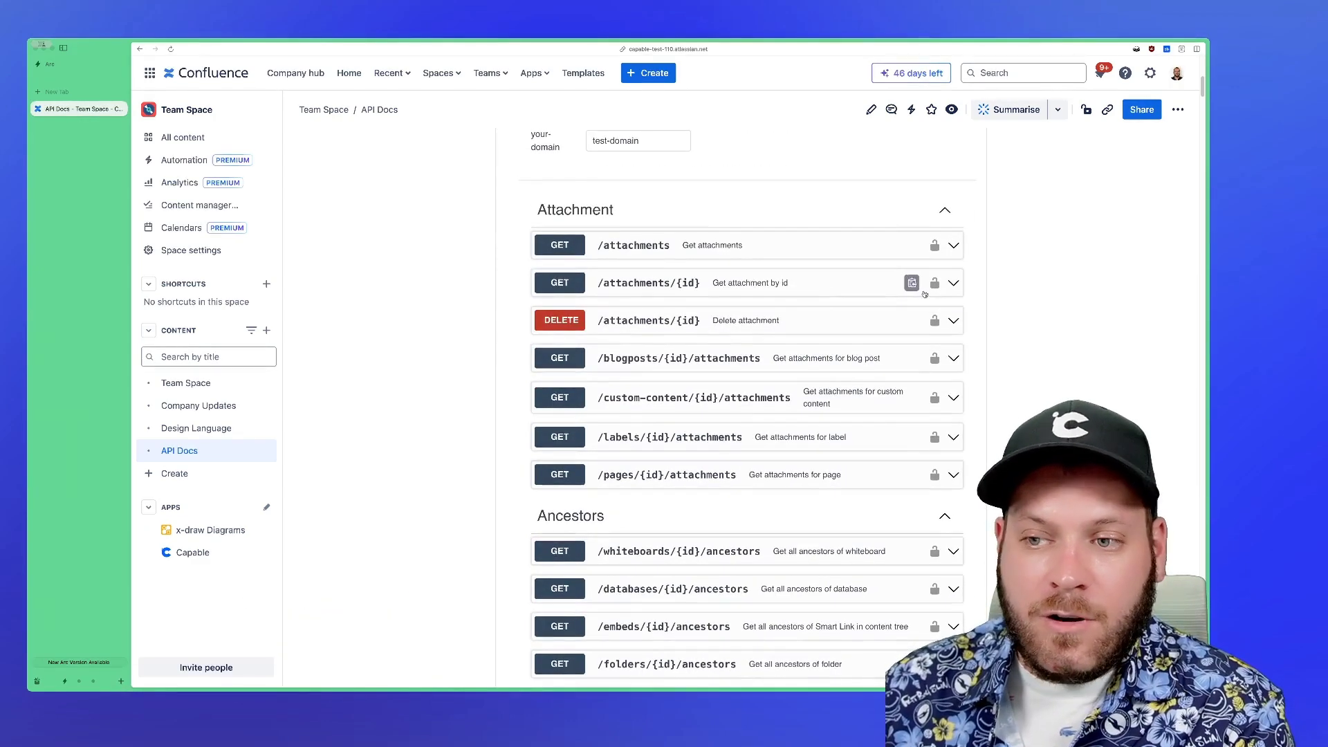
scroll(1202, 94, down, 1)
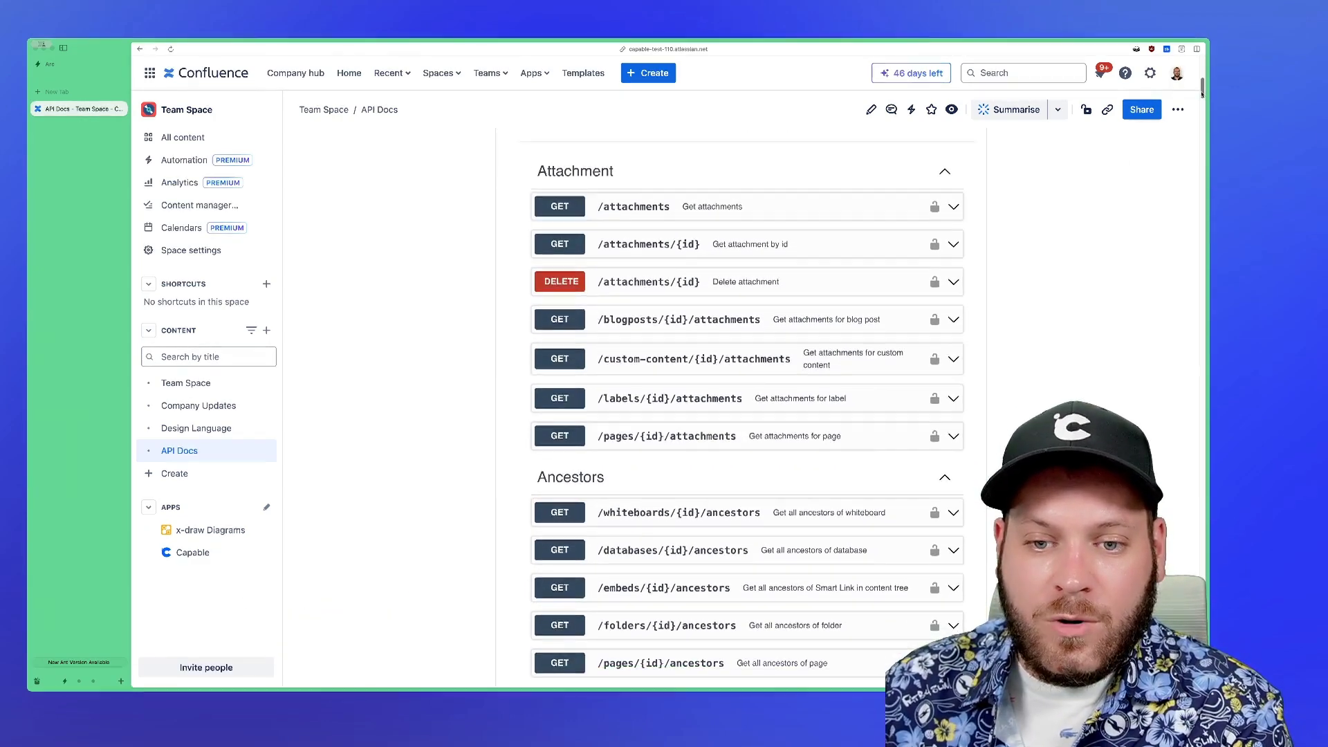
drag(1203, 94, 1202, 104)
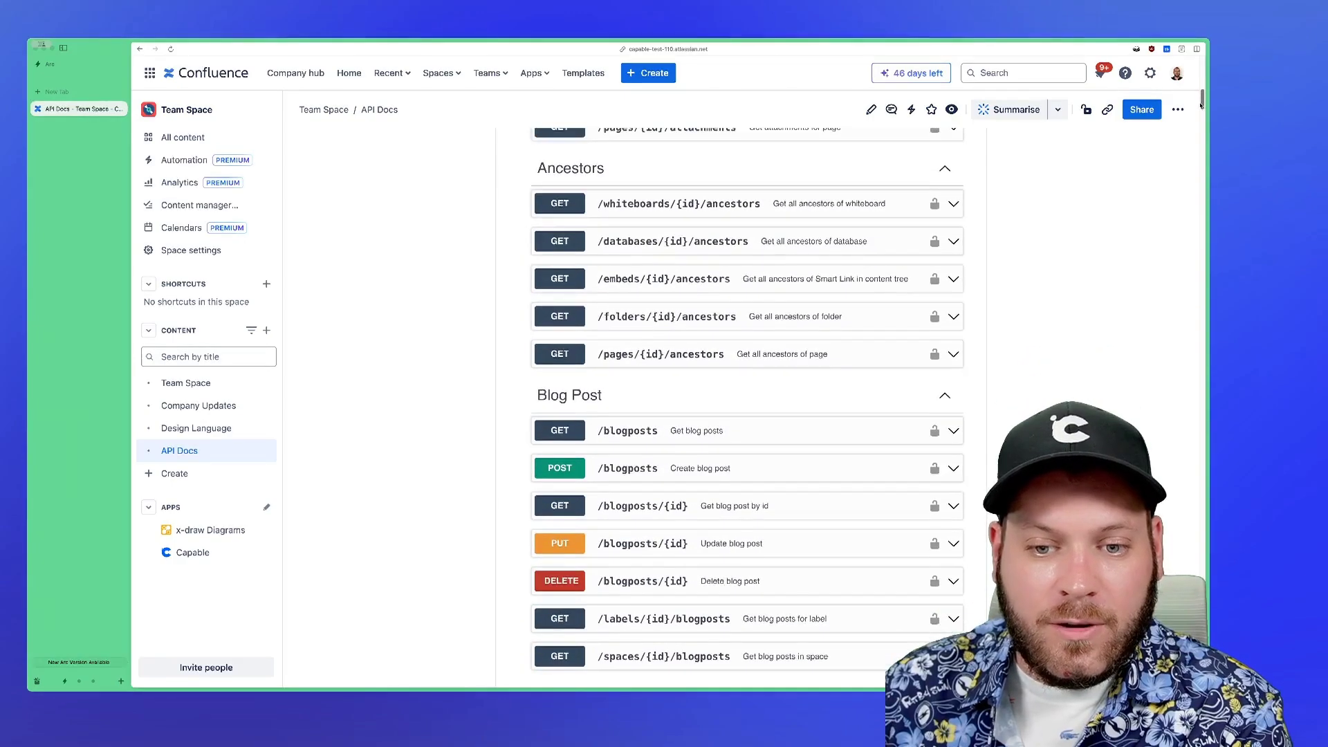
scroll(1068, 265, down, 3)
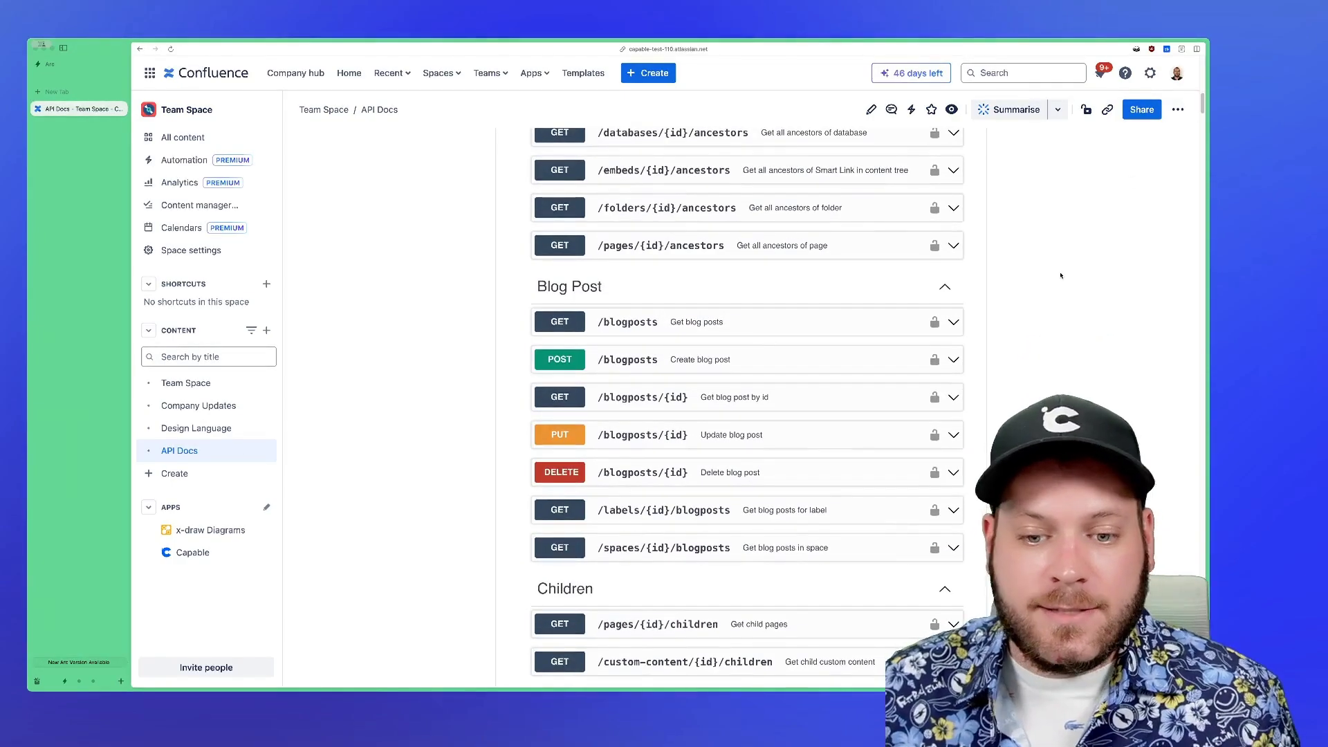
scroll(978, 237, down, 10)
scroll(971, 329, up, 15)
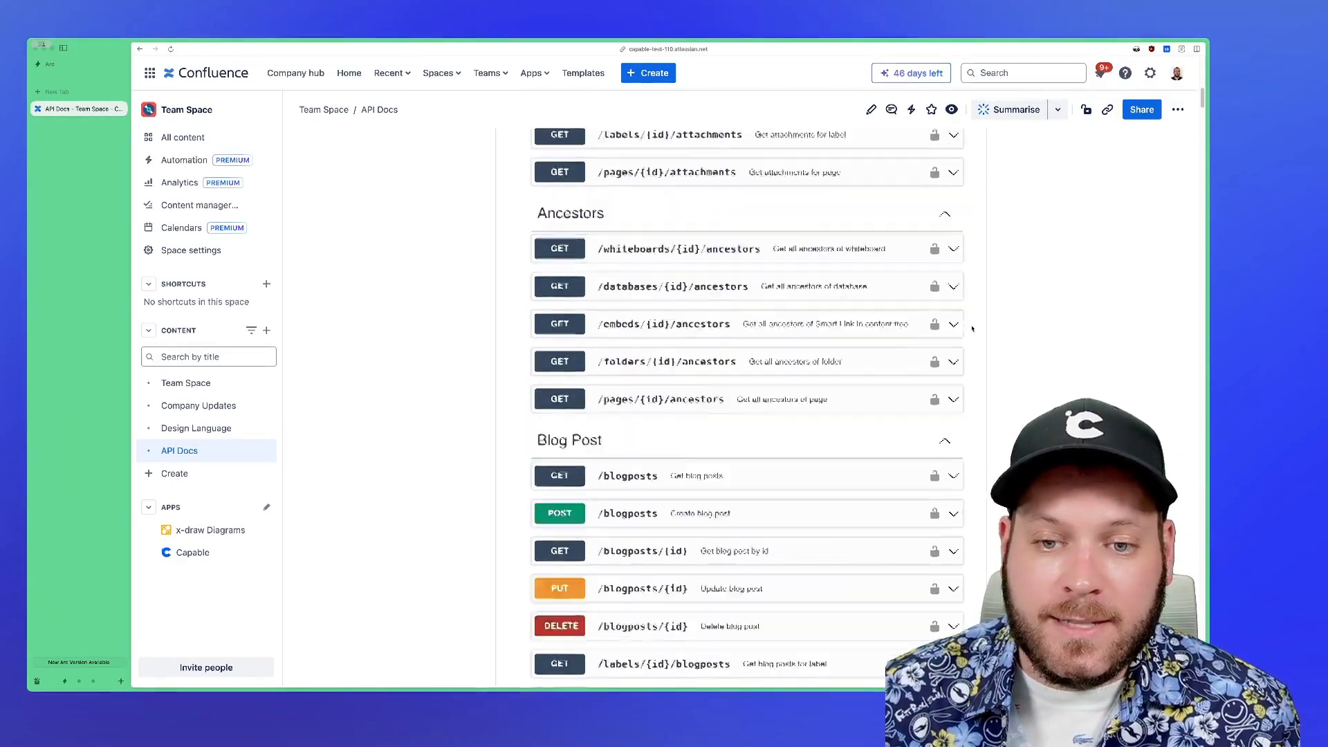
scroll(972, 328, up, 5)
scroll(858, 239, down, 3)
scroll(961, 290, up, 3)
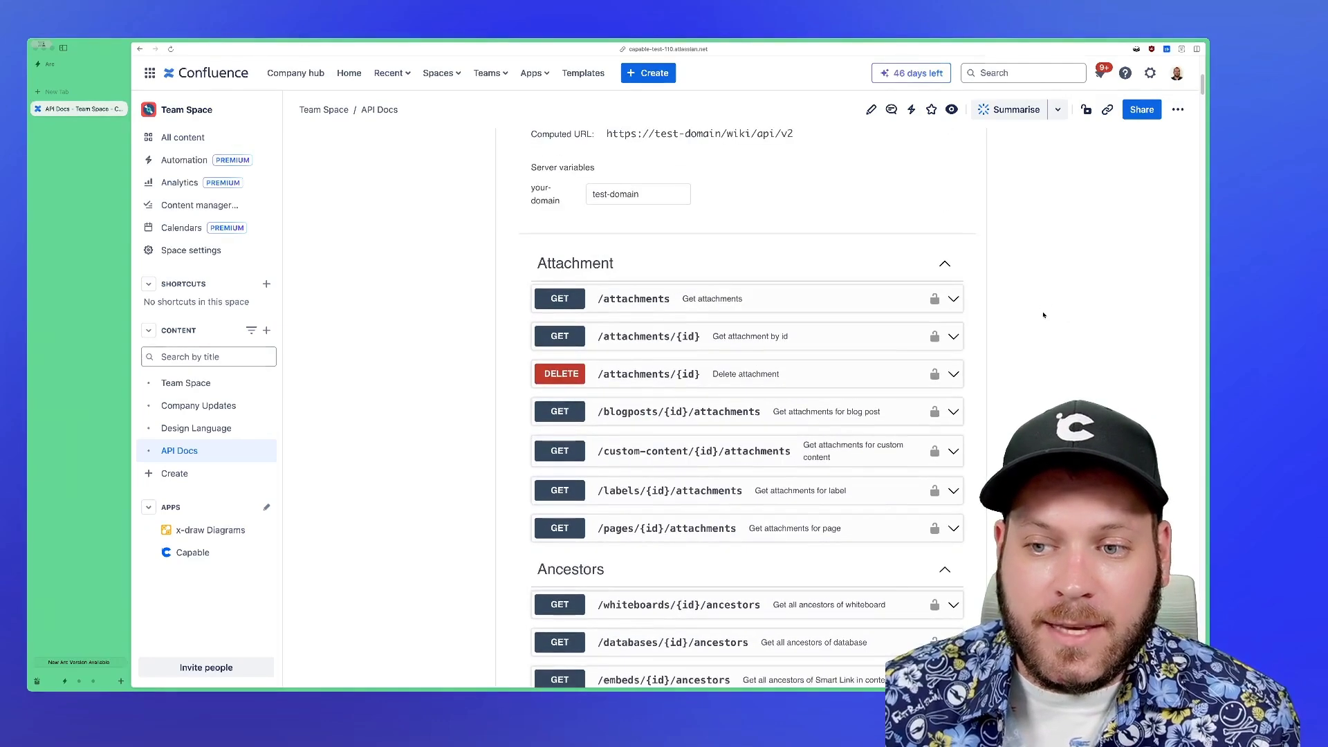
scroll(827, 291, down, 1)
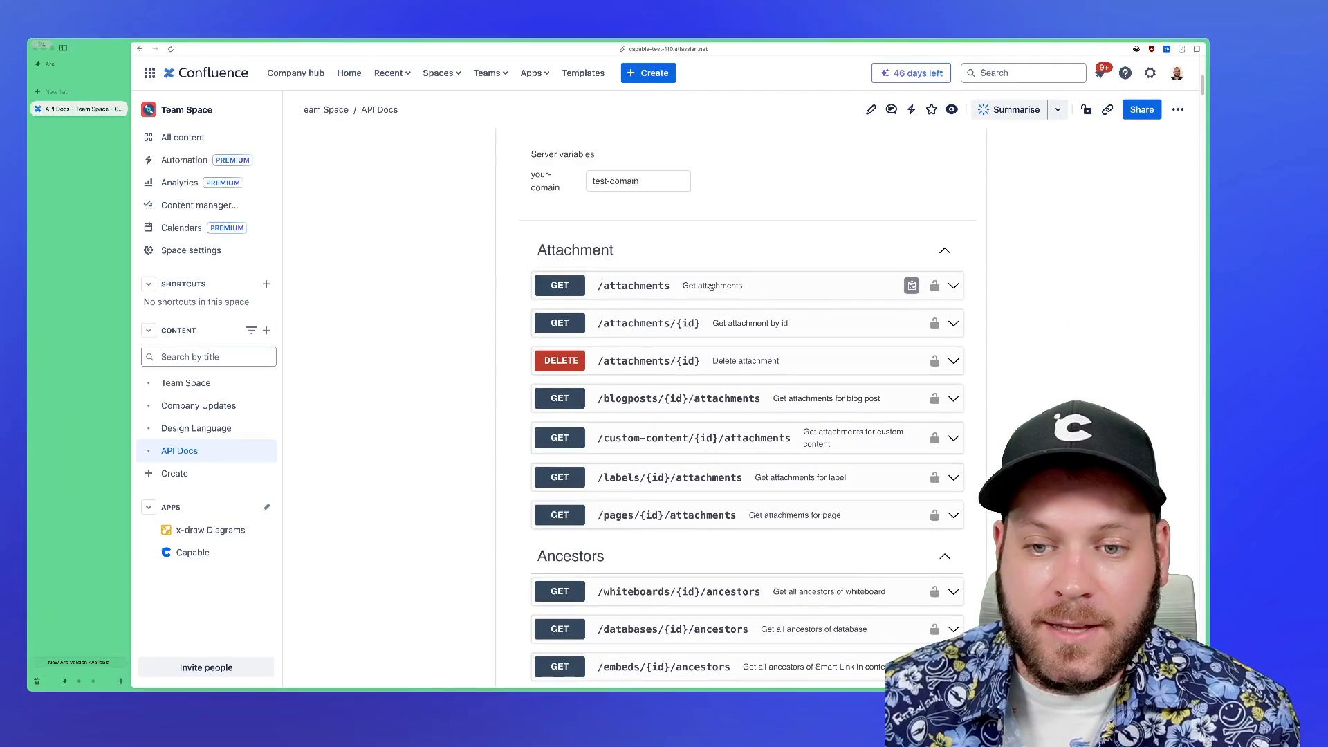
Step: Expand GET /attachments and review its query parameters, 200 example JSON and headers
click(741, 290)
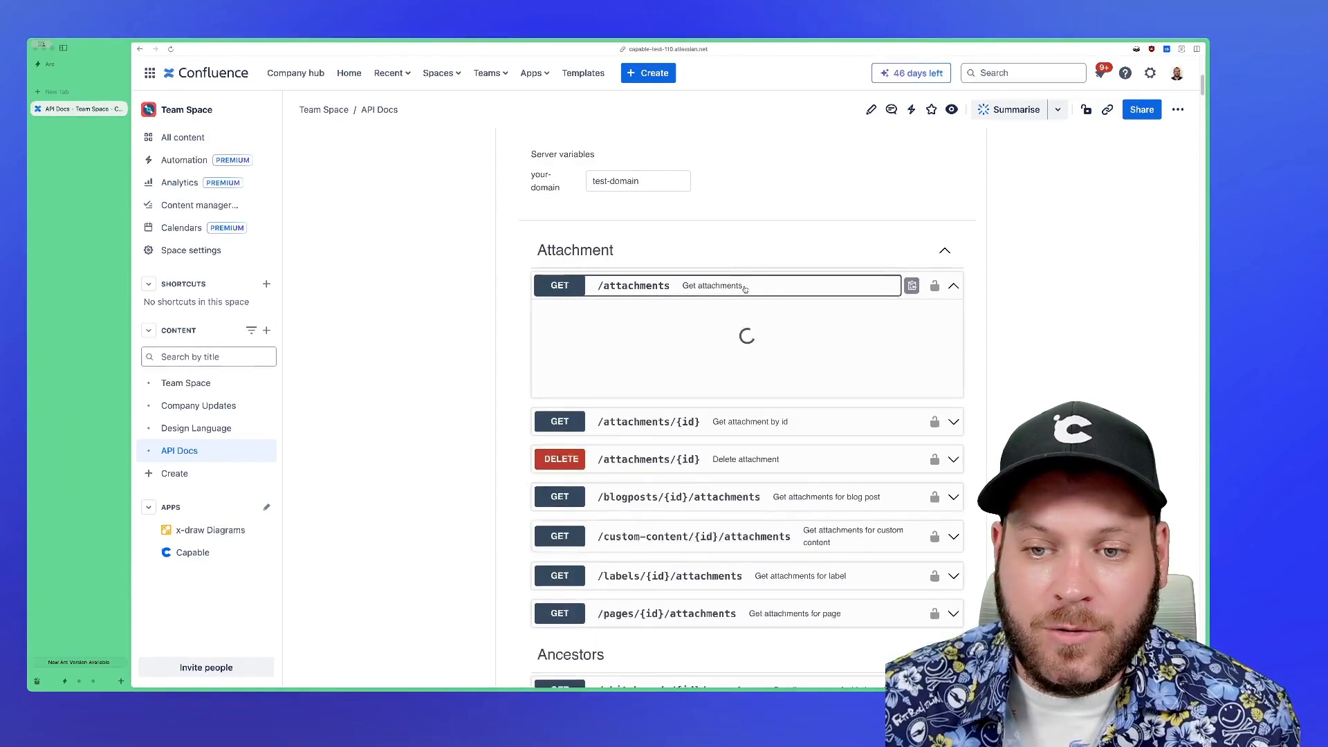
scroll(894, 362, down, 1)
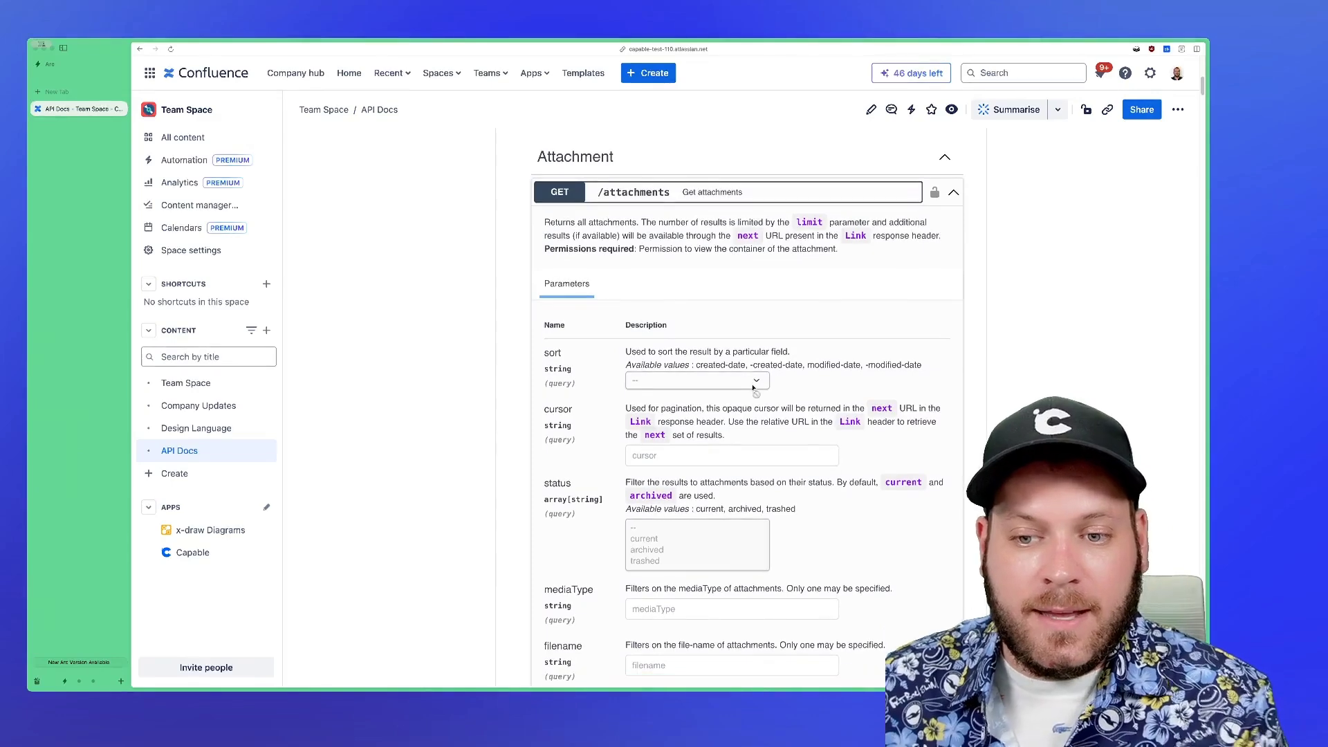
scroll(754, 380, down, 2)
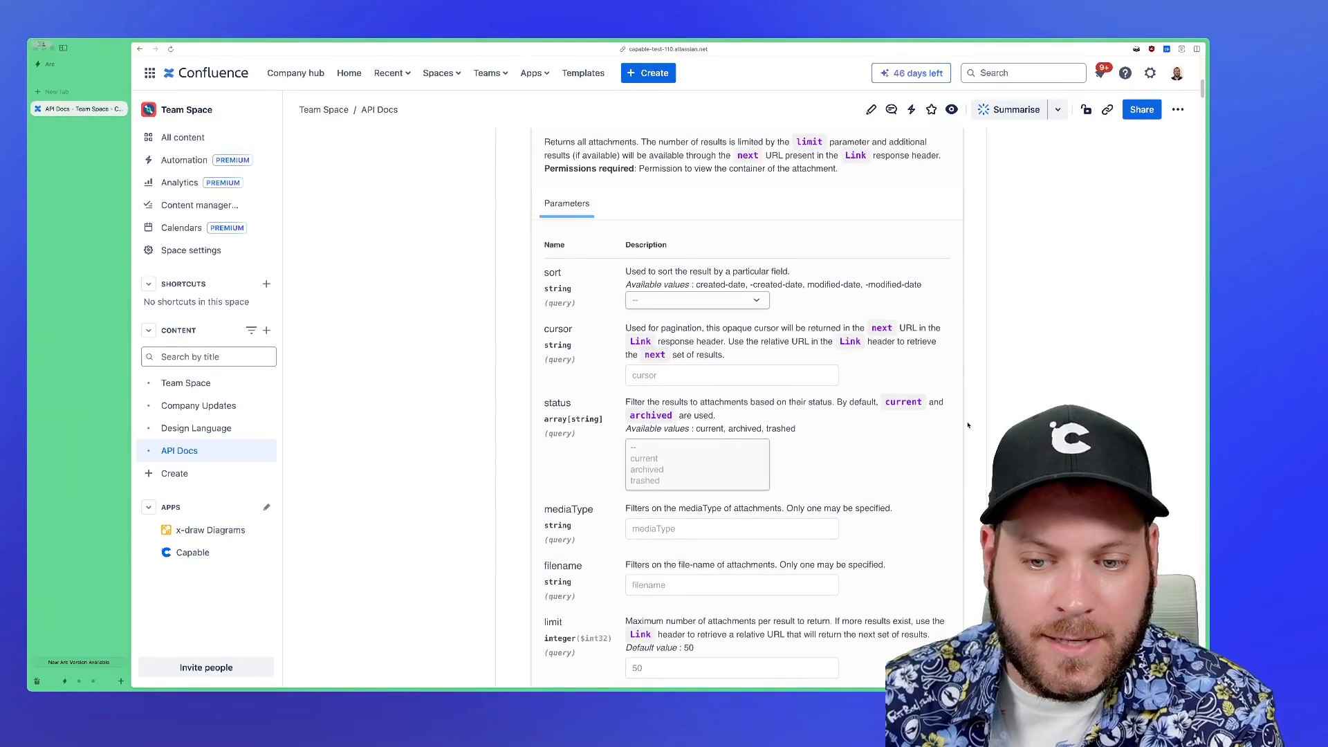
scroll(1033, 314, down, 5)
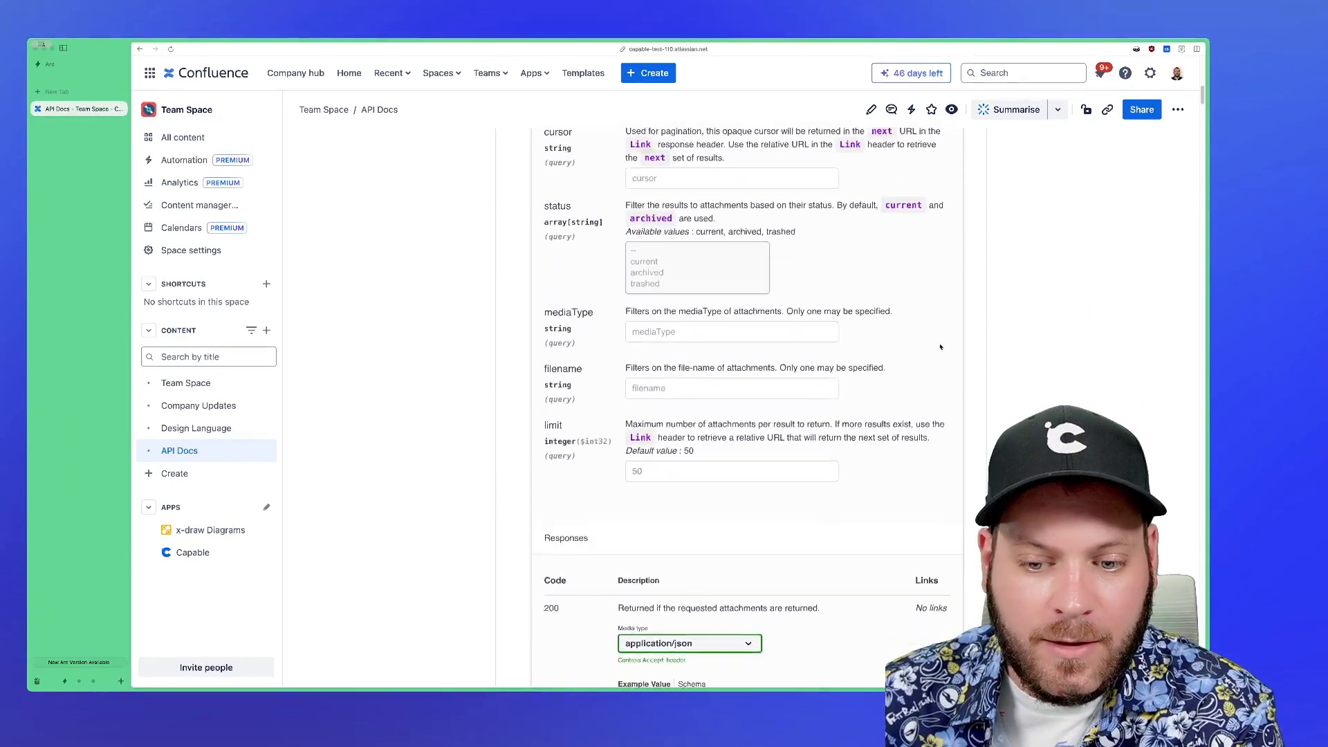
scroll(935, 342, down, 5)
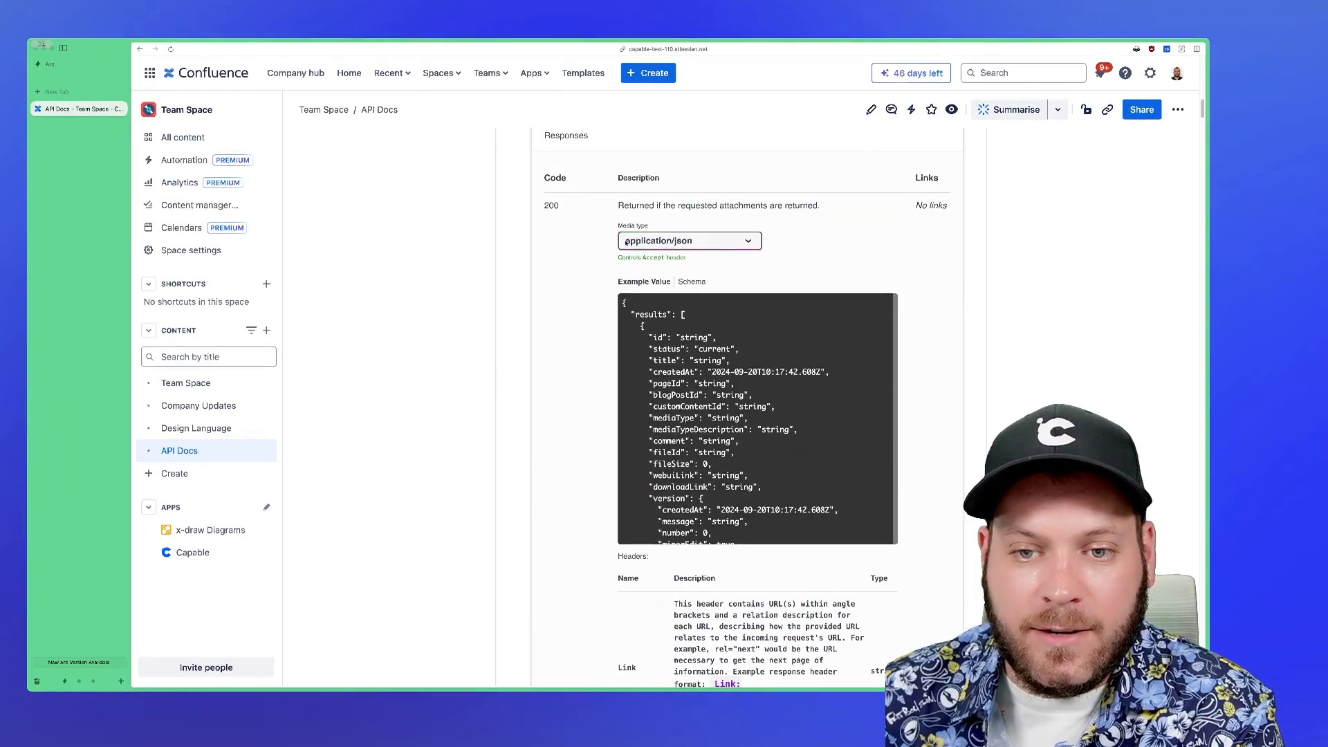
scroll(809, 418, down, 3)
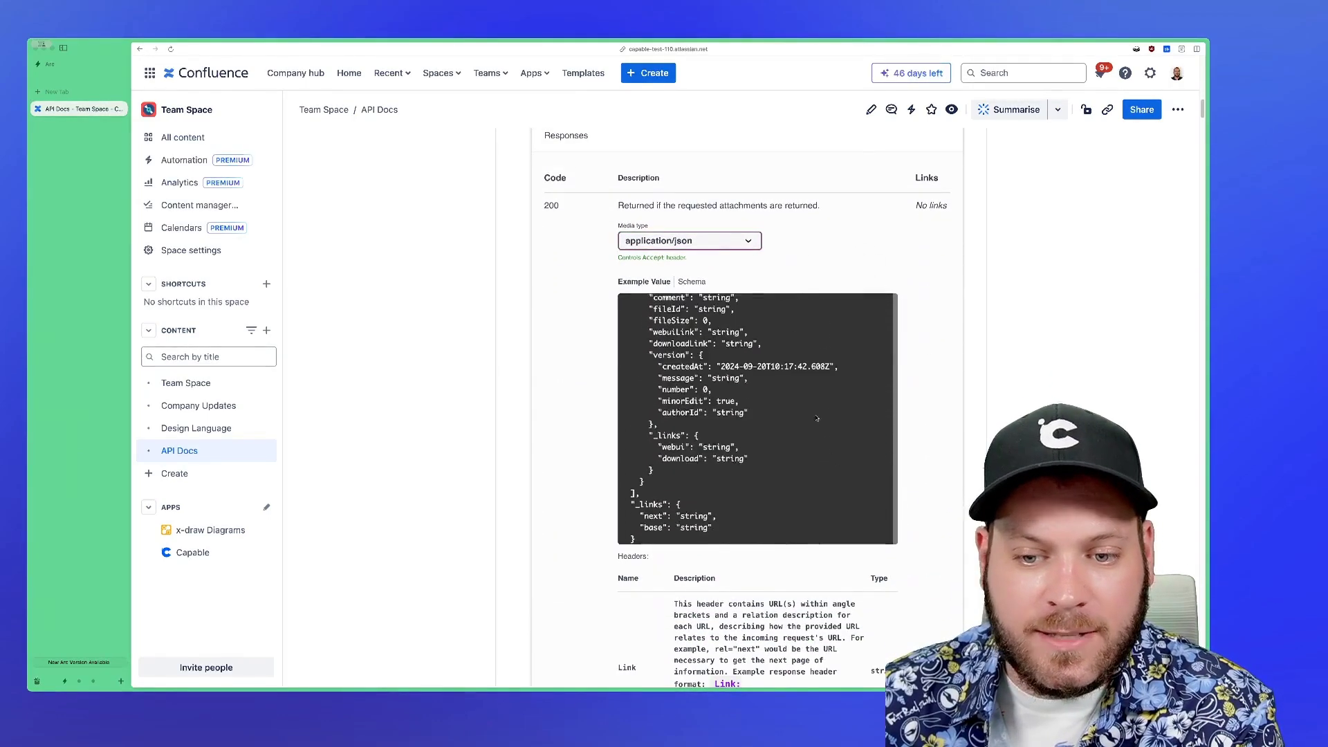
scroll(809, 418, up, 3)
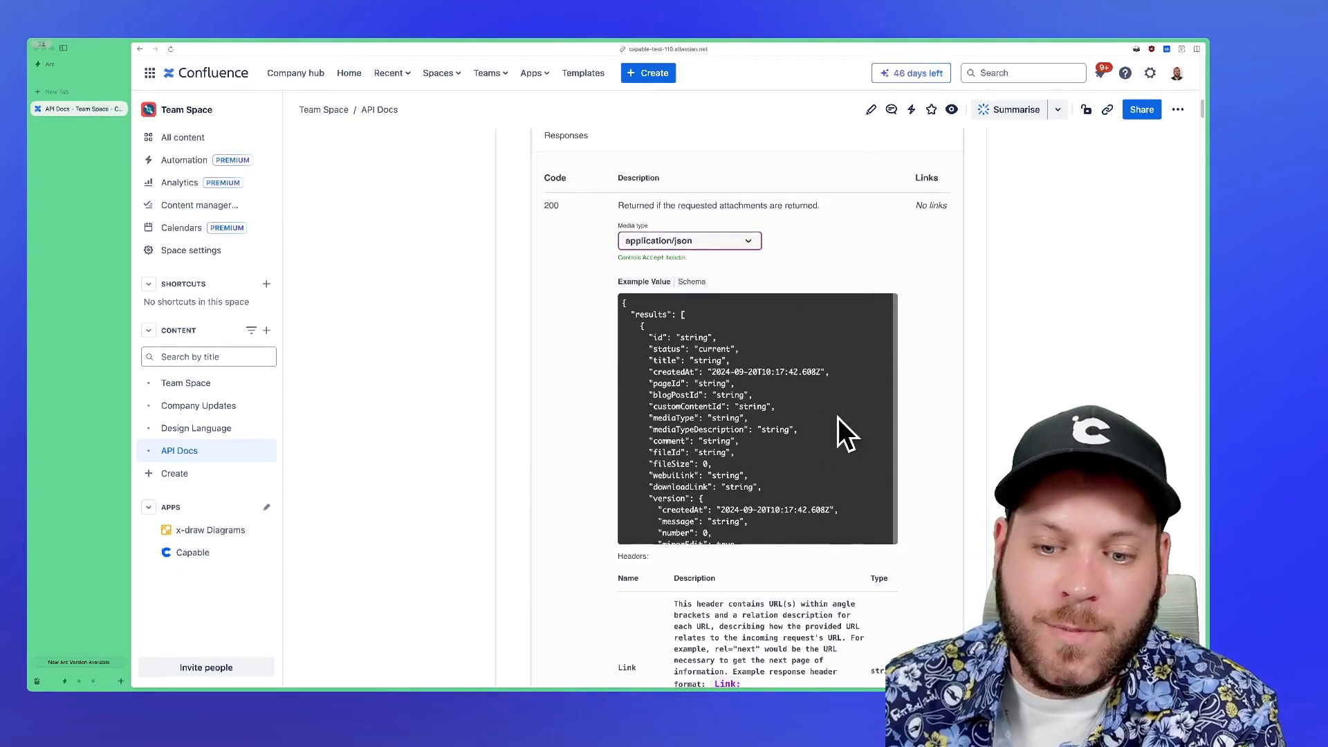
scroll(927, 373, down, 5)
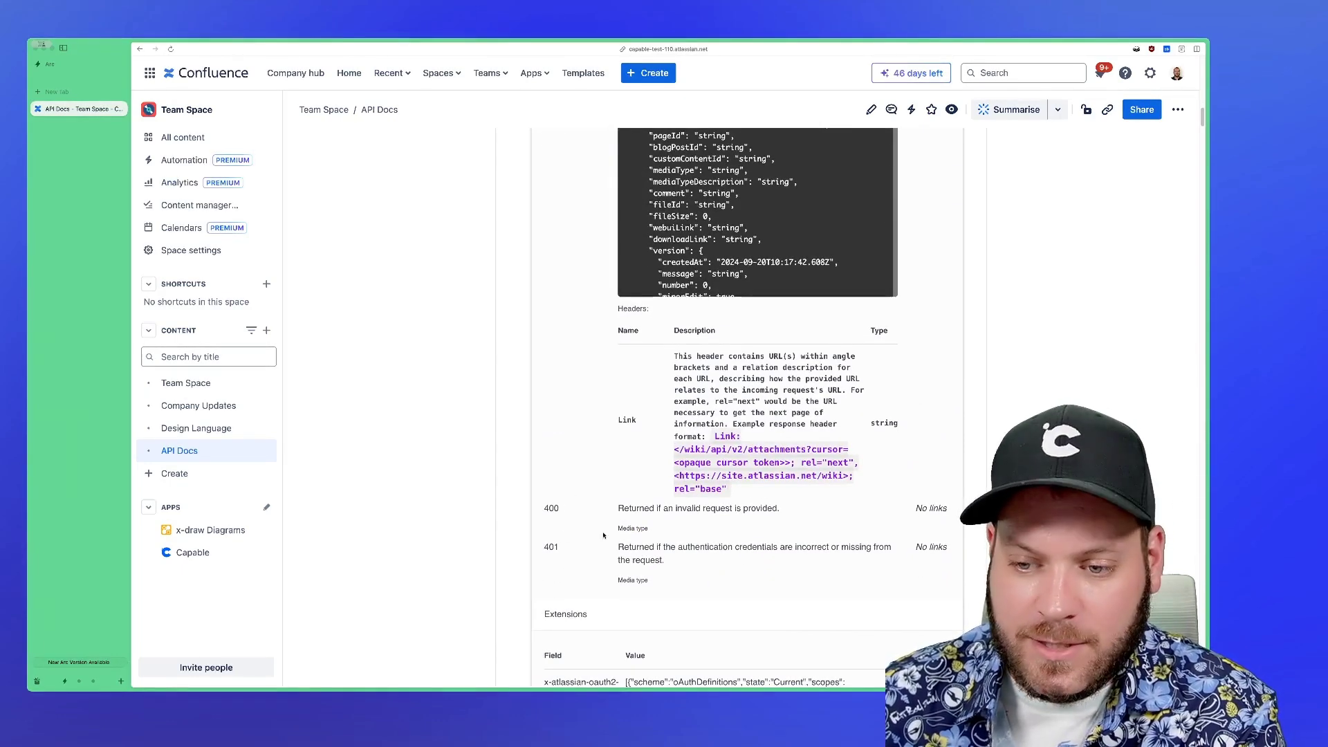
scroll(761, 498, up, 5)
scroll(708, 273, up, 5)
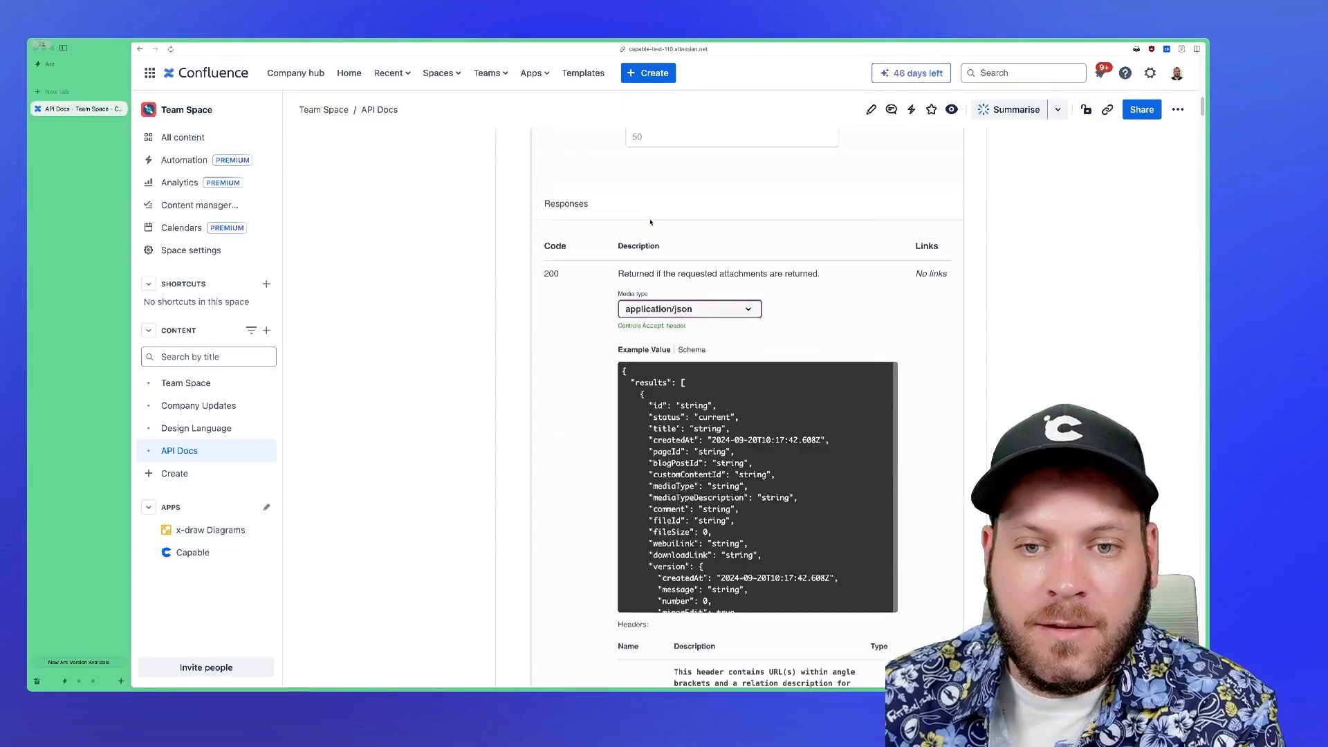
scroll(708, 273, up, 10)
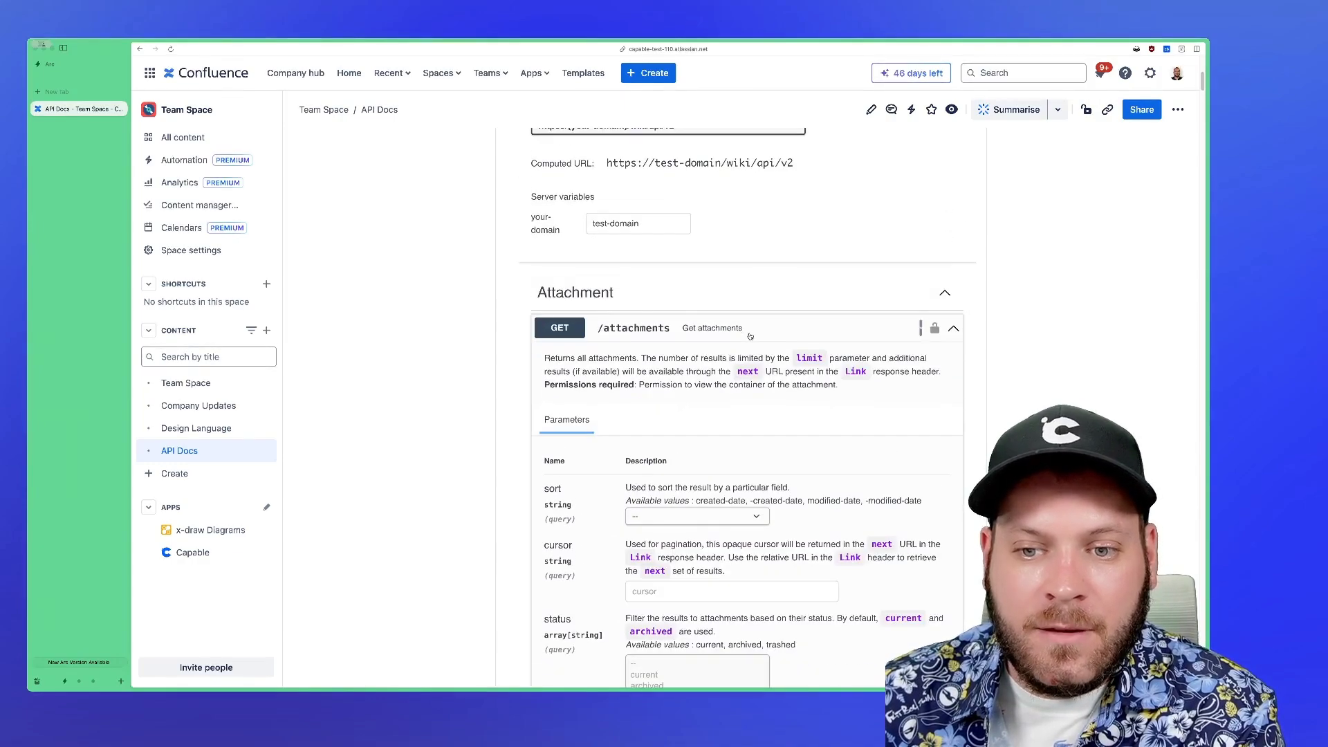
Step: Collapse GET /attachments and expand GET /folders/{id}/operations under the Operation section
click(949, 327)
scroll(945, 346, down, 20)
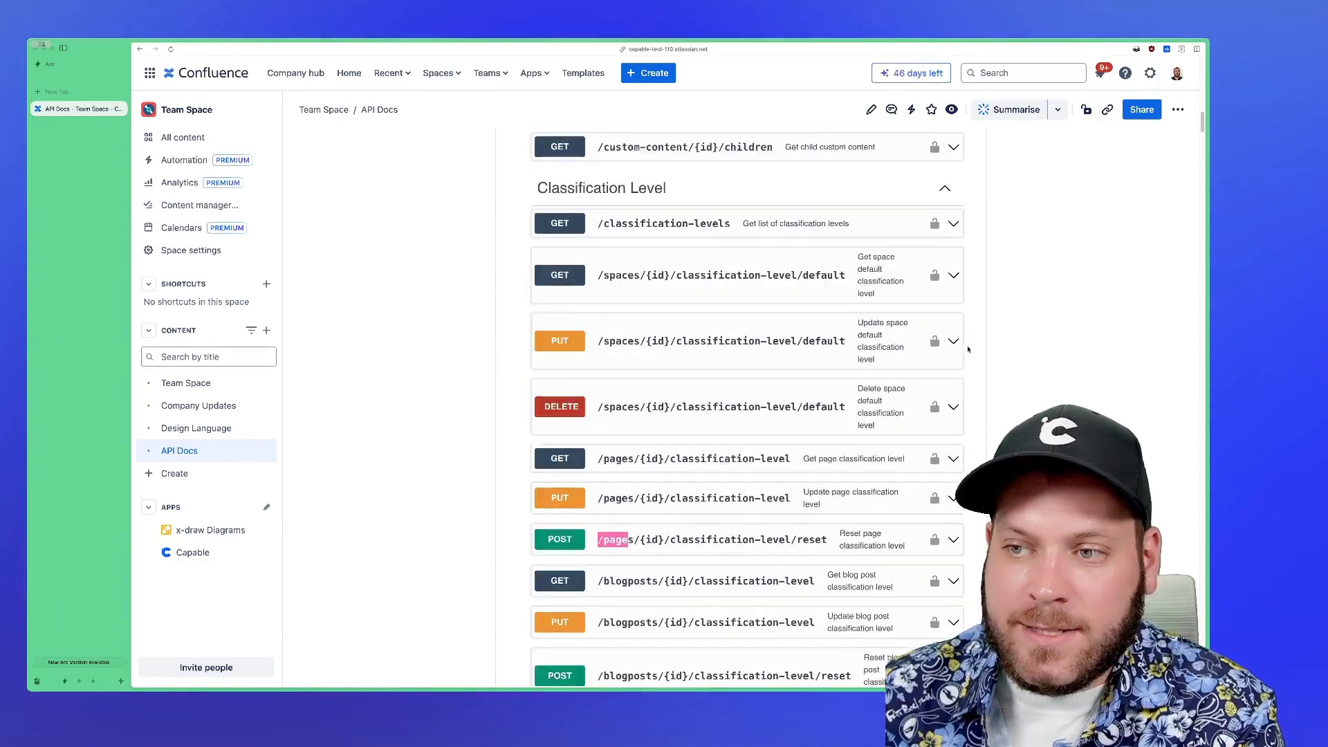
scroll(967, 345, down, 15)
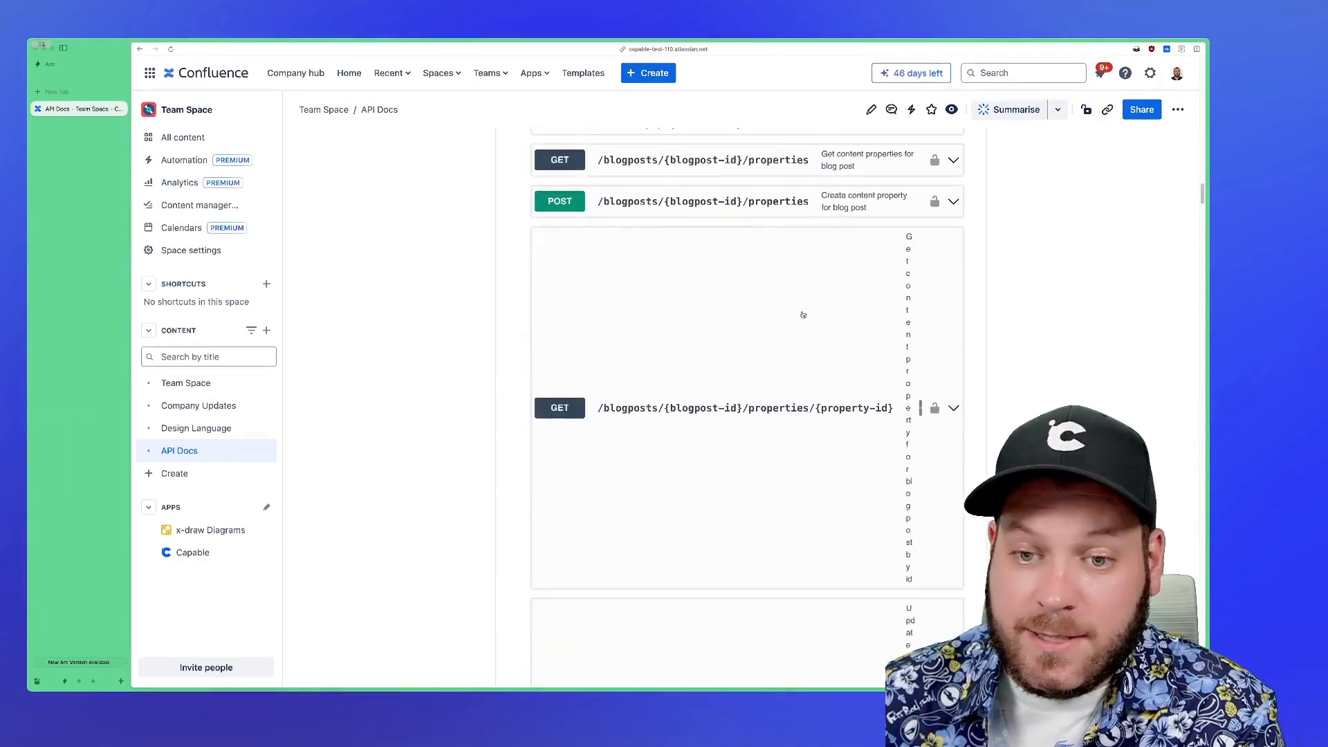
scroll(803, 315, down, 5)
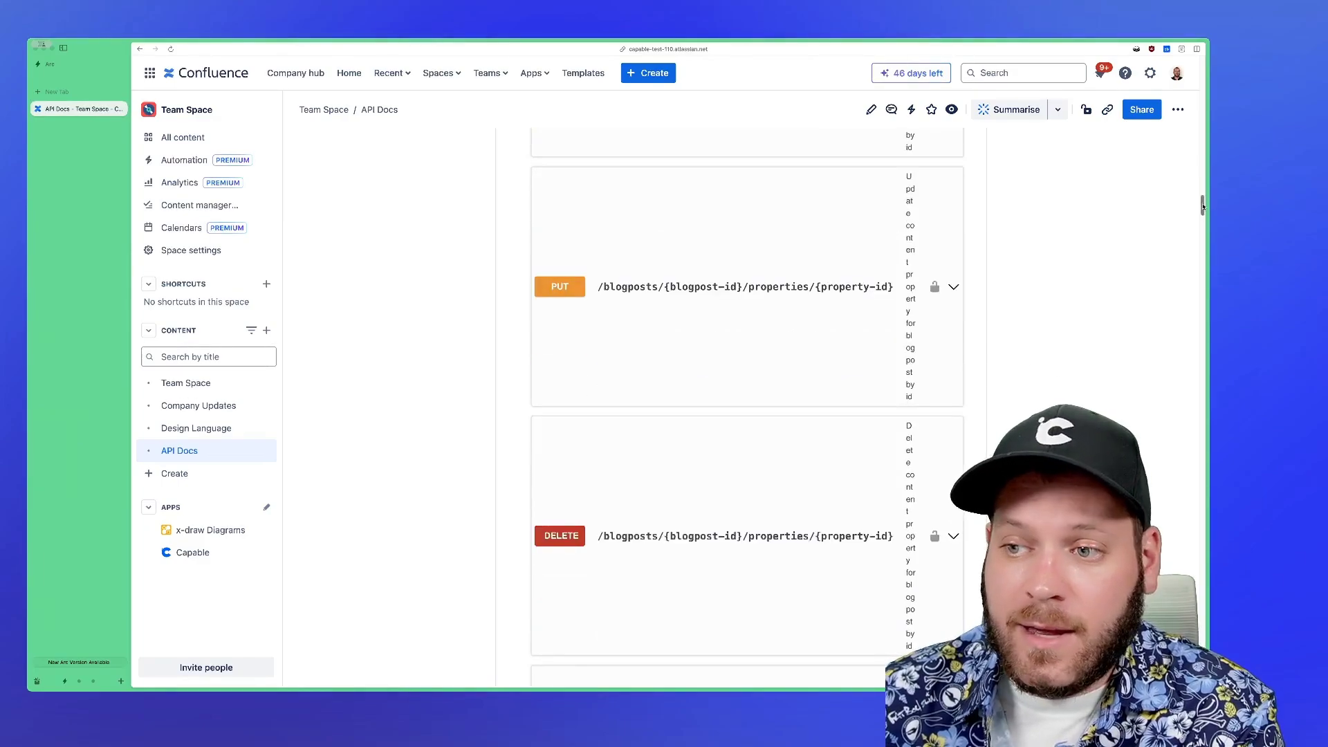
drag(1202, 206, 1191, 350)
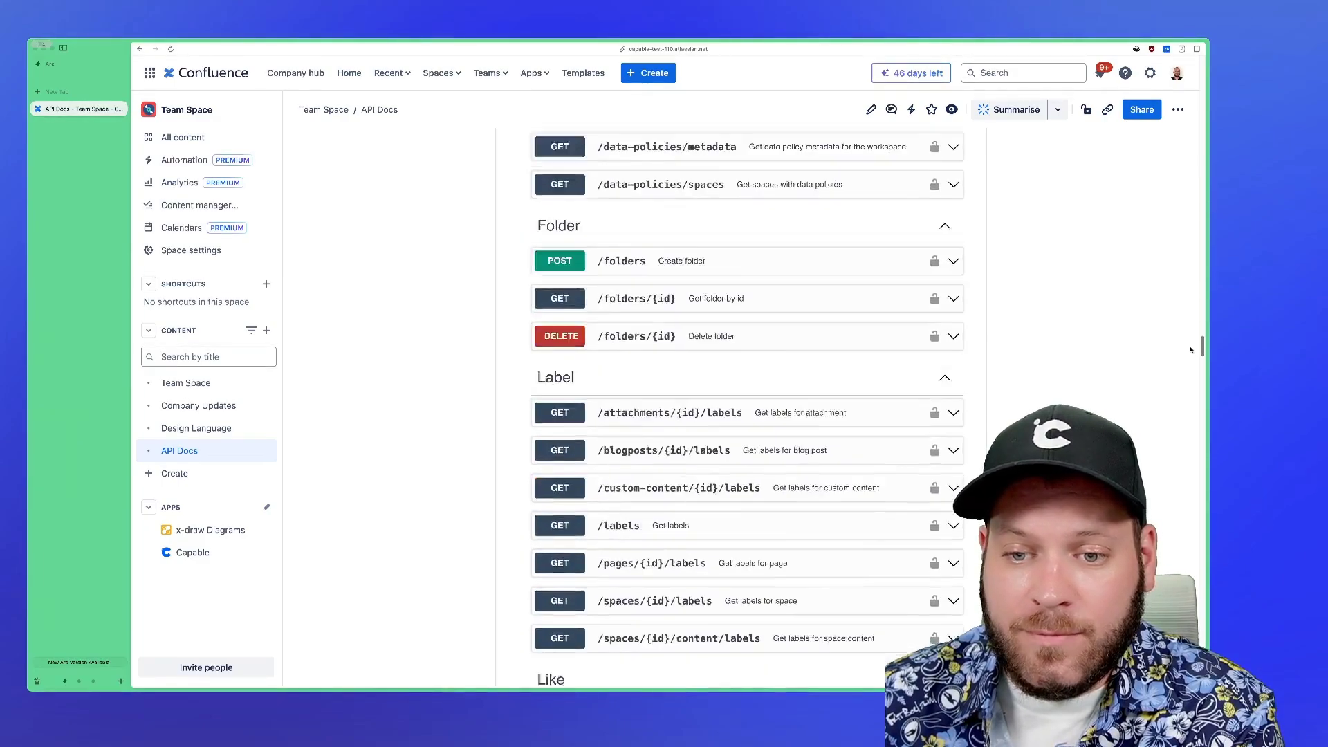
scroll(1191, 349, down, 15)
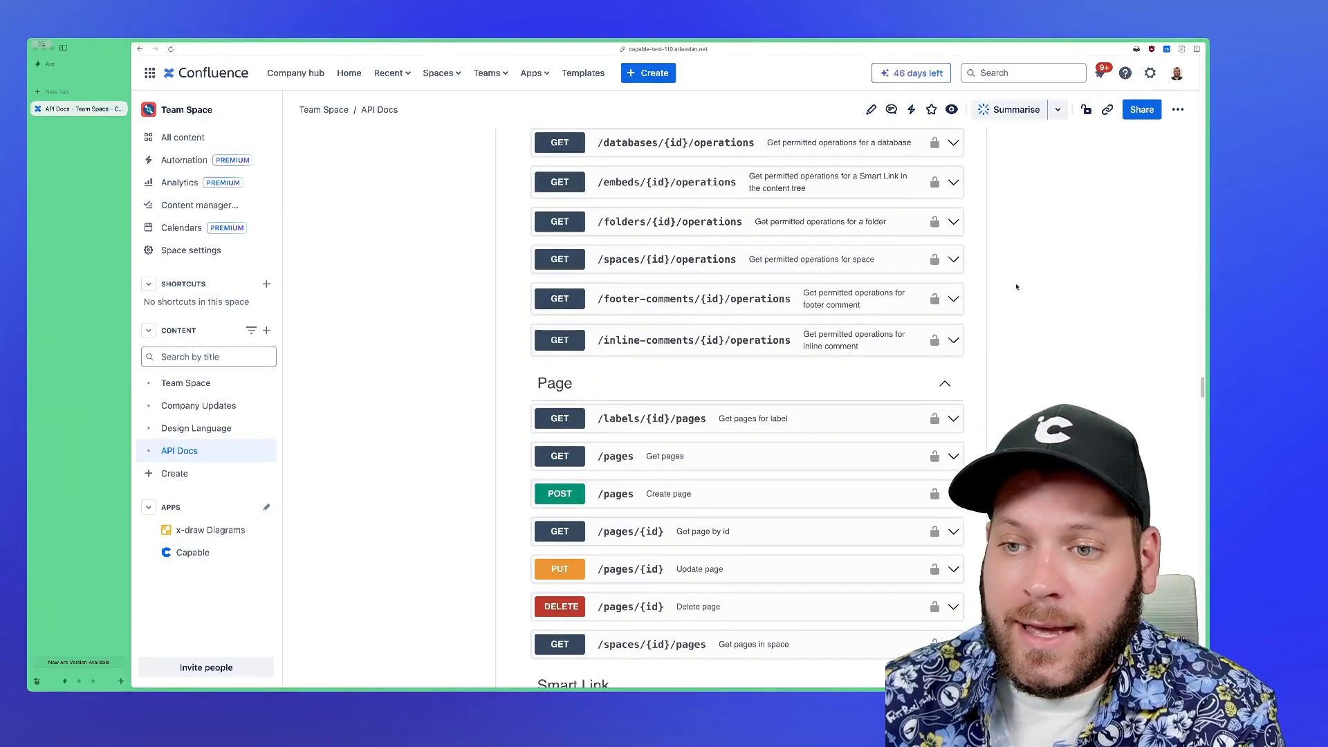
click(911, 222)
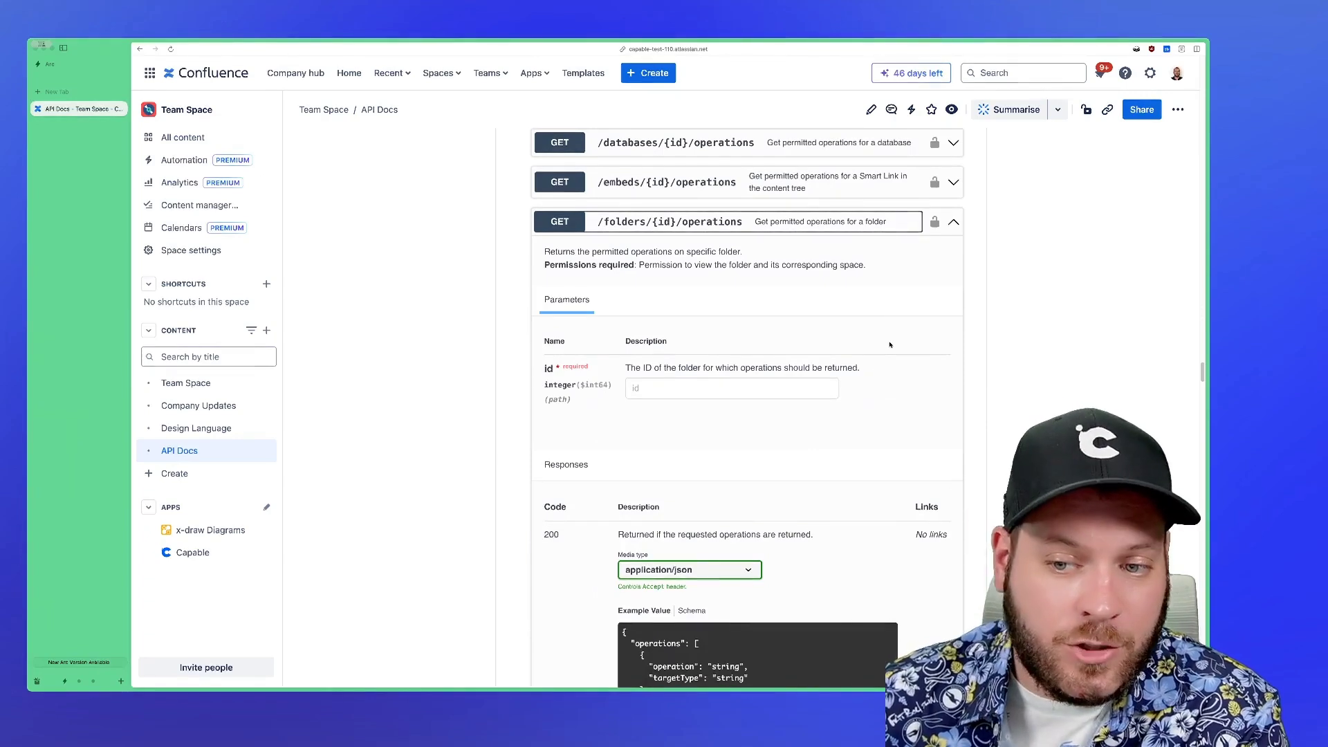